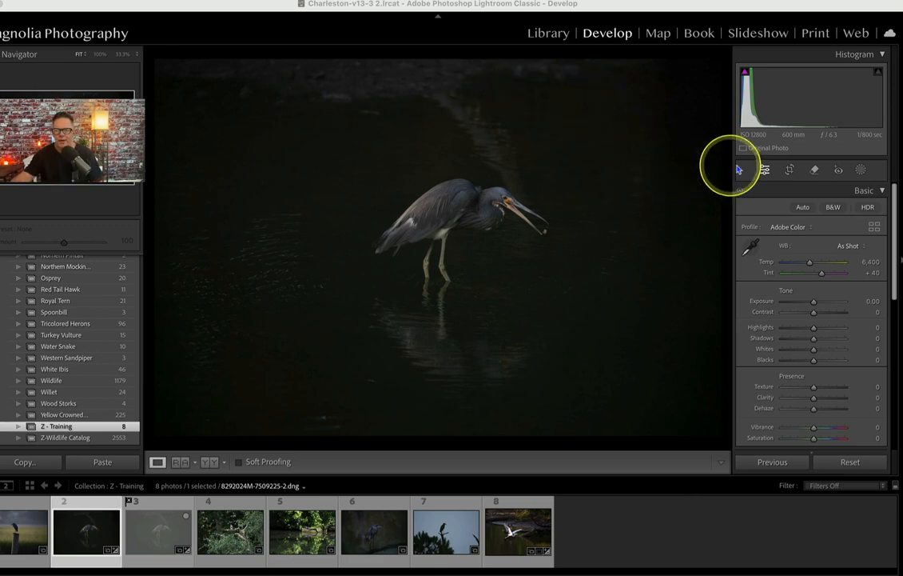
- Start cropping the heron photo with a 5 x 7 aspect ratio and tighten the crop frame around the bird
click(790, 173)
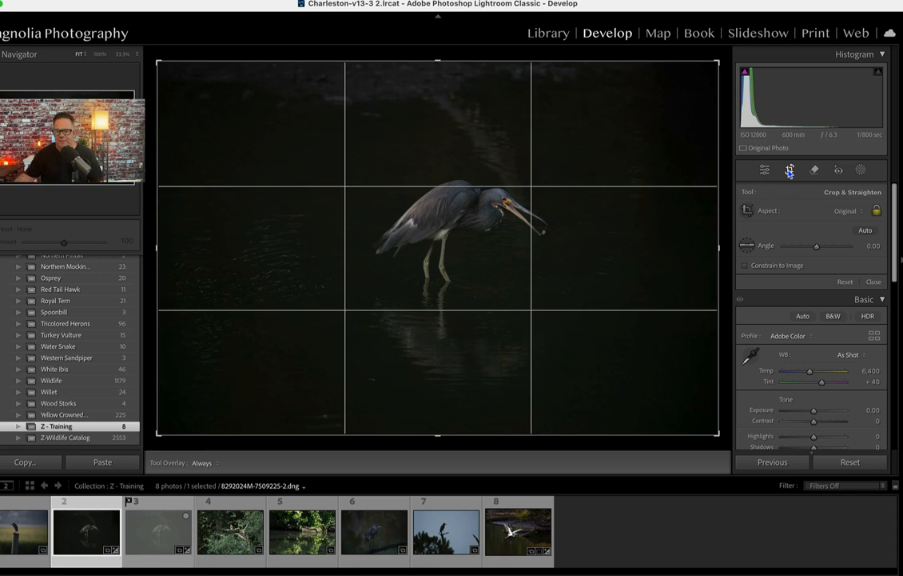
click(861, 212)
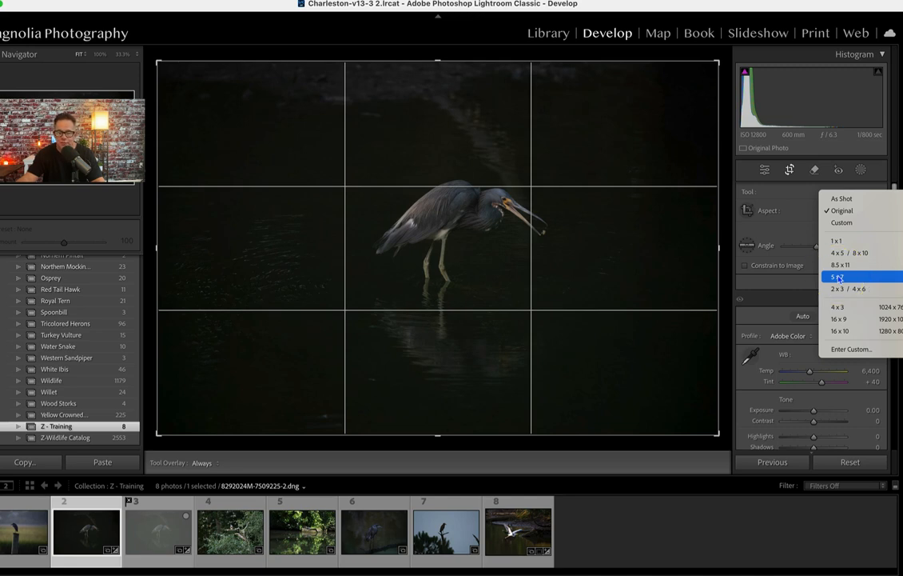
click(837, 277)
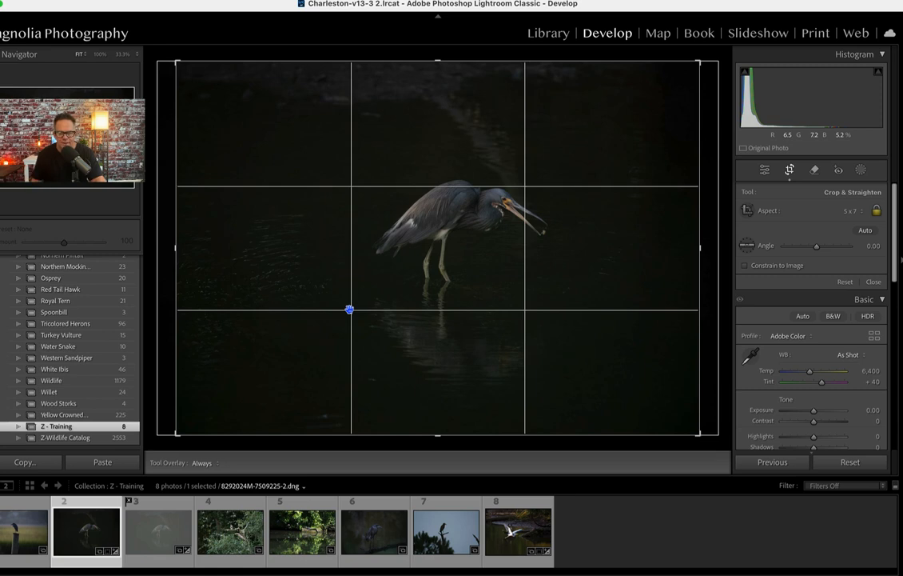
drag(349, 309, 281, 258)
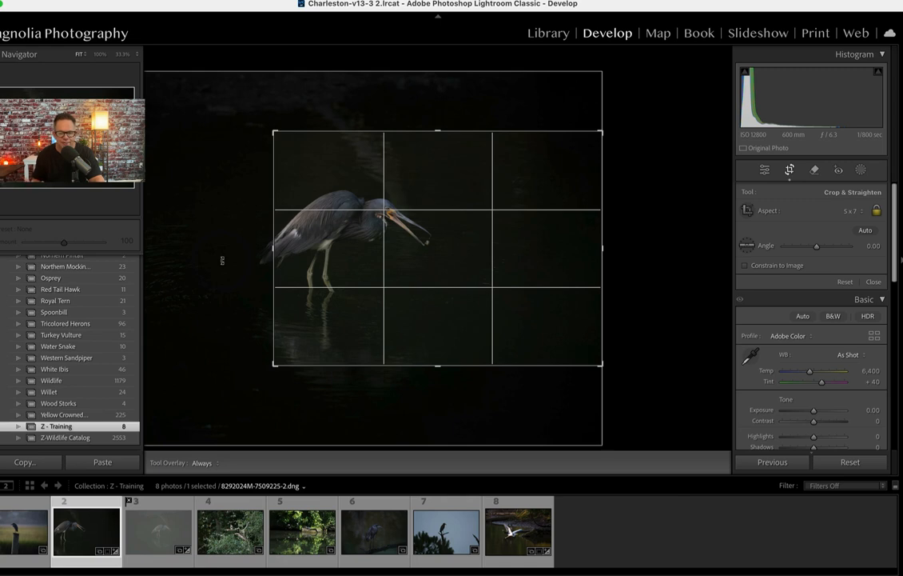
- Try different placements of the heron inside the crop frame, including centred, lower left and lower right
drag(316, 253, 420, 268)
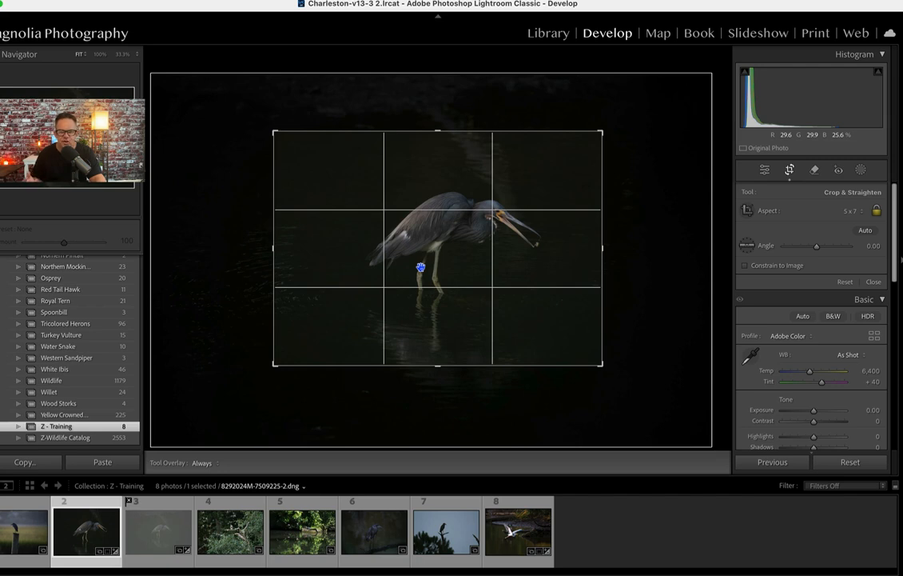
drag(417, 283, 586, 233)
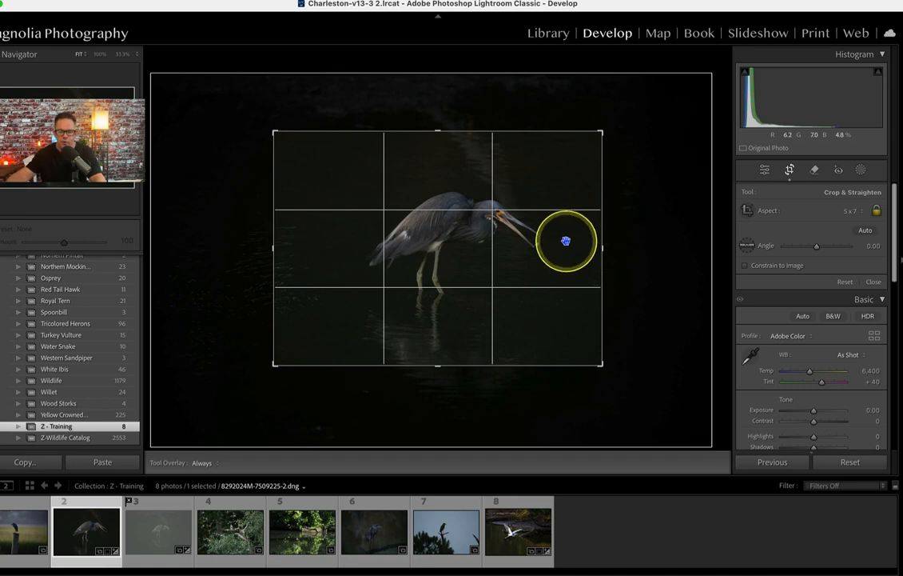
drag(559, 248, 509, 243)
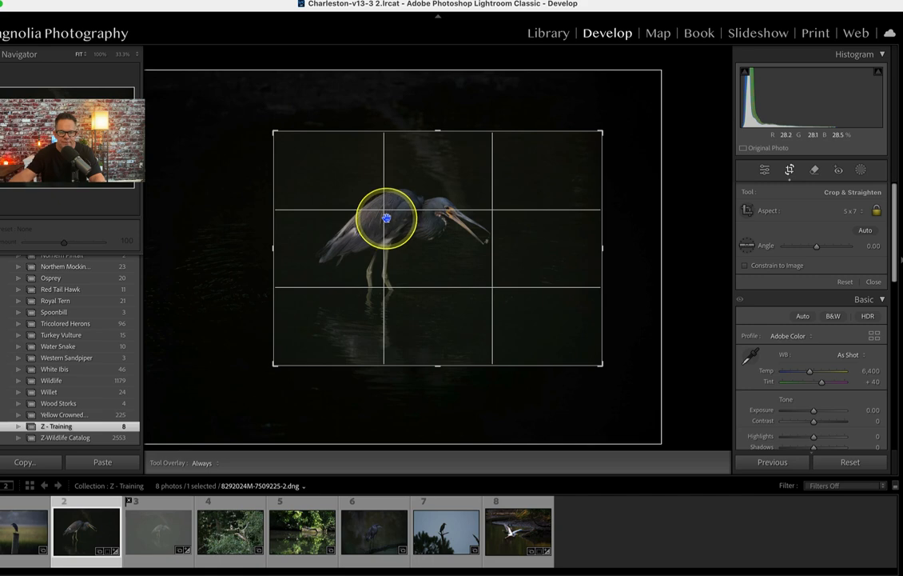
drag(461, 211, 414, 316)
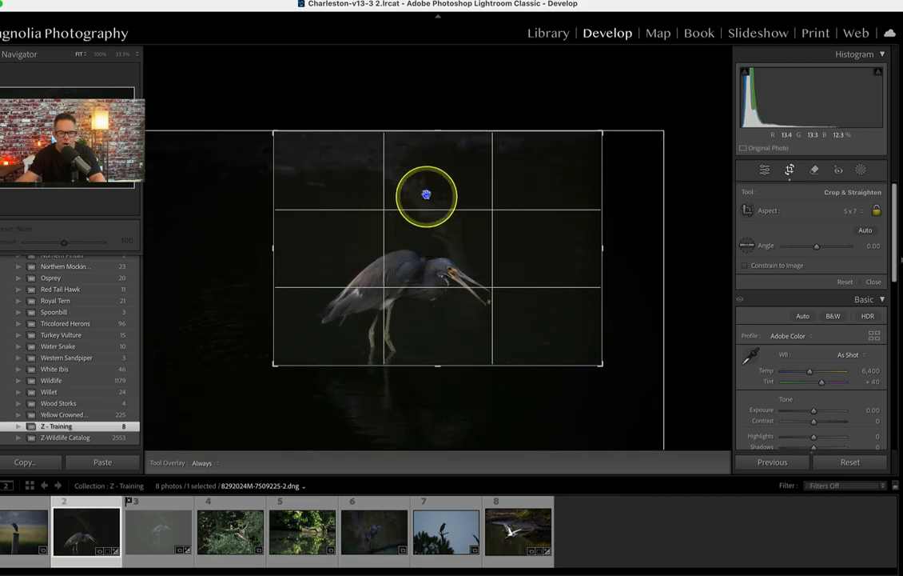
drag(426, 166, 498, 168)
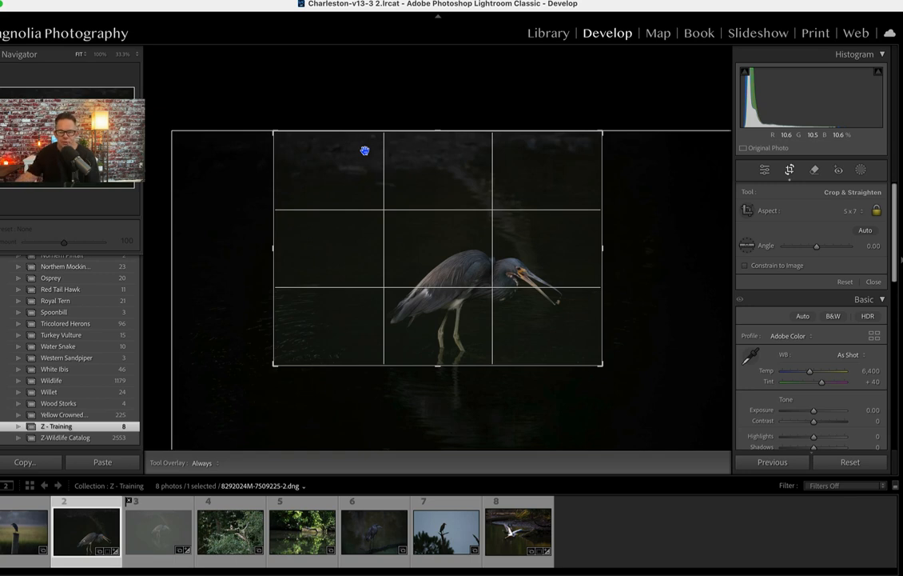
drag(380, 172, 399, 293)
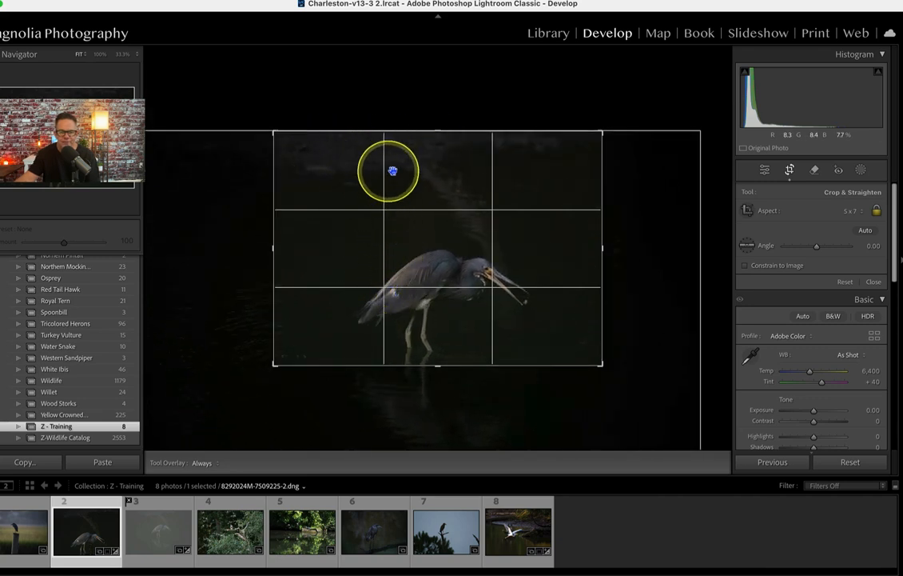
drag(392, 170, 440, 180)
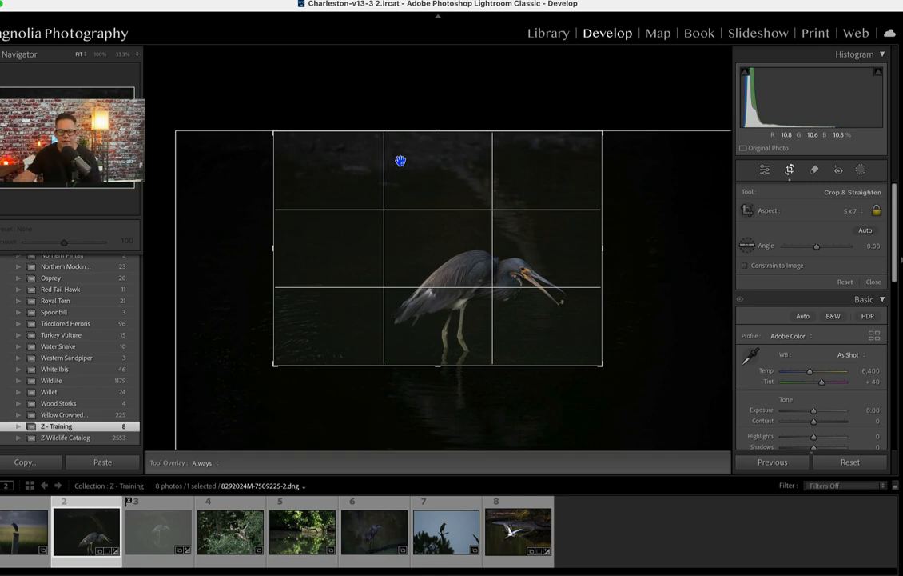
drag(391, 197, 411, 242)
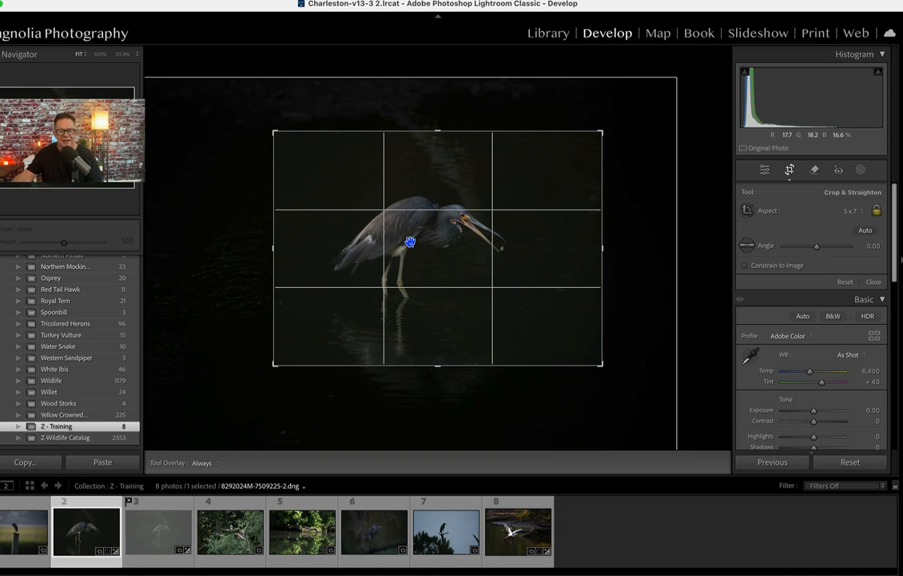
drag(403, 170, 461, 238)
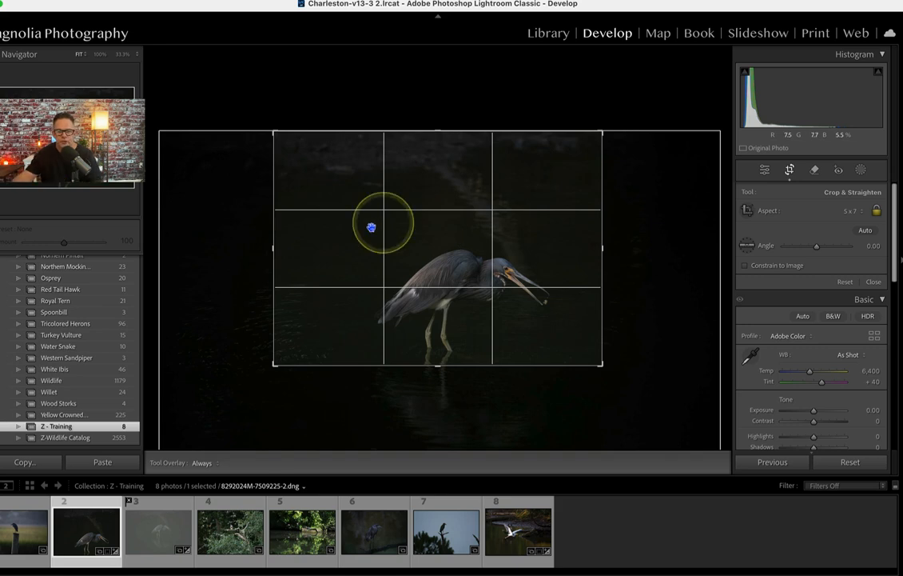
- Place the heron left of centre in the crop frame with open space ahead of its beak, and apply the crop
drag(432, 263, 428, 140)
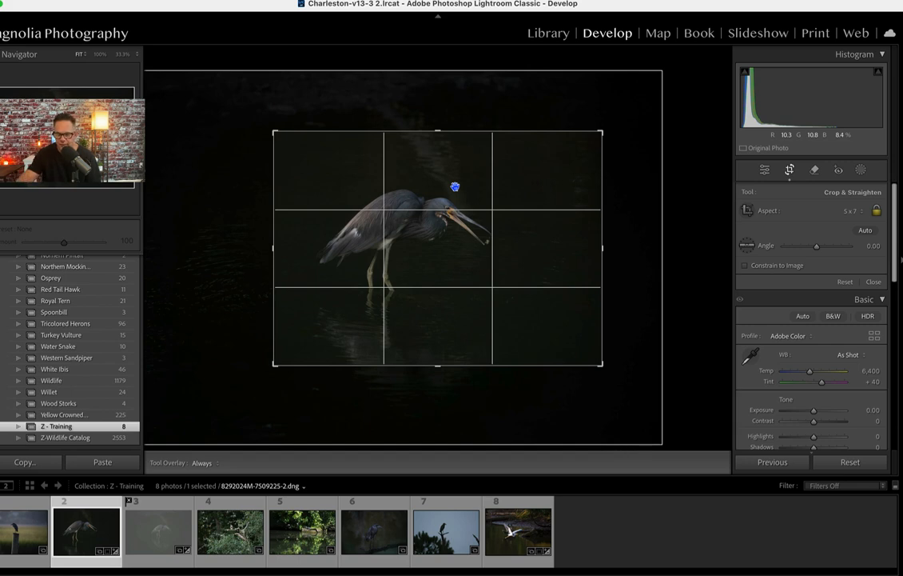
key(Return)
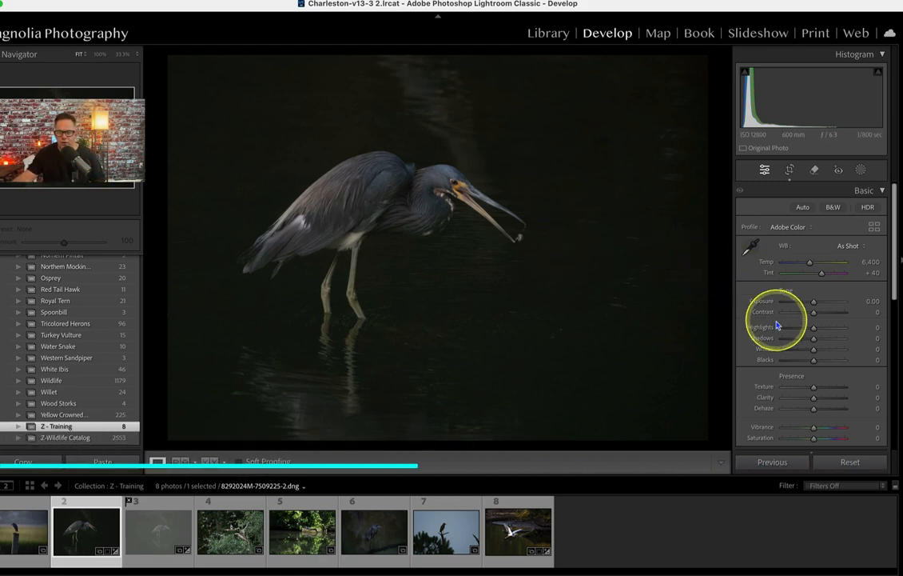
mouse_move(814, 303)
mouse_down()
mouse_move(806, 303)
mouse_move(827, 304)
mouse_move(801, 303)
mouse_move(825, 305)
mouse_move(802, 303)
mouse_move(813, 307)
mouse_up()
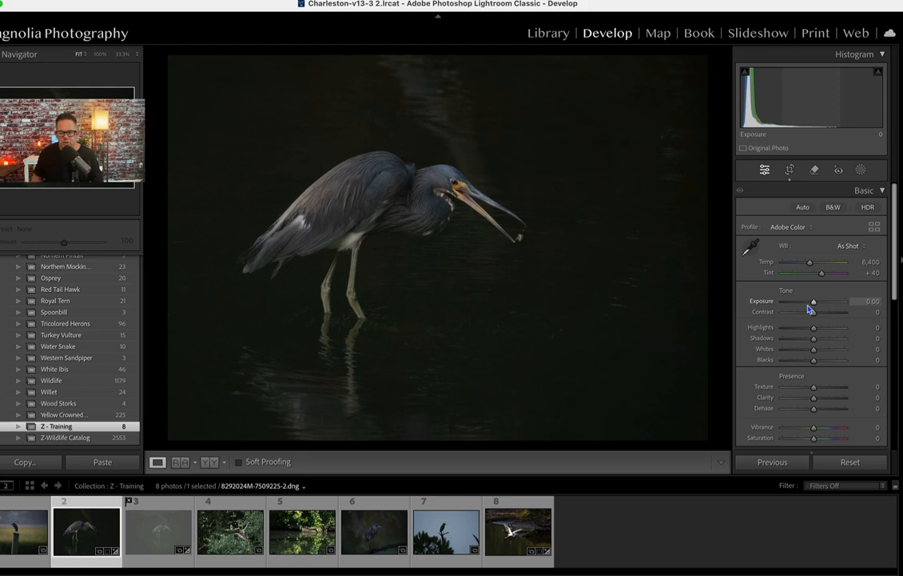
click(817, 287)
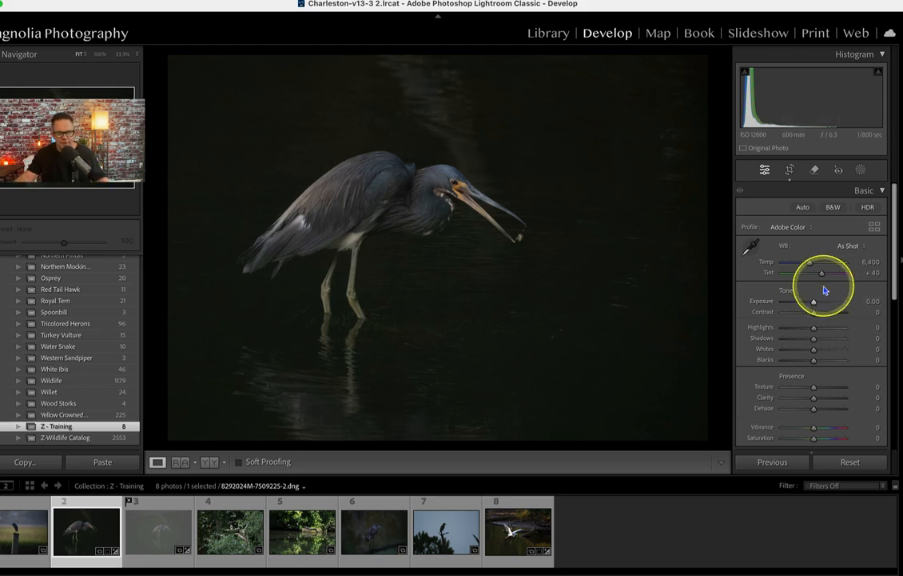
- Create a new mask that selects the photo's background
click(861, 170)
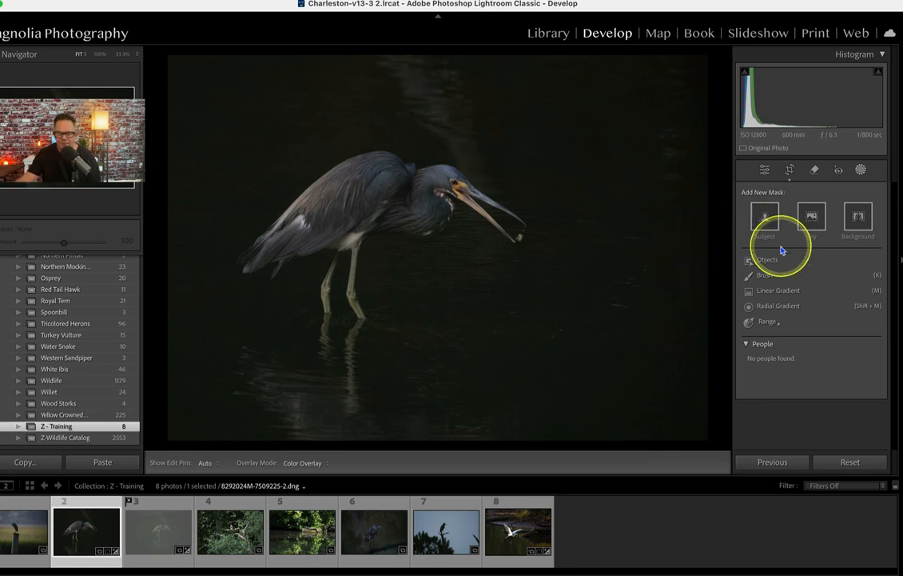
click(857, 216)
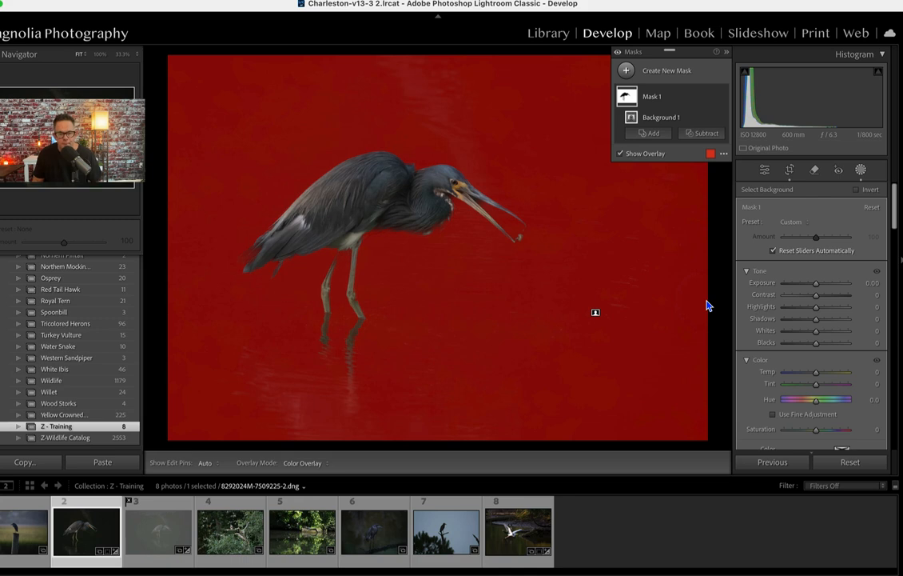
click(505, 290)
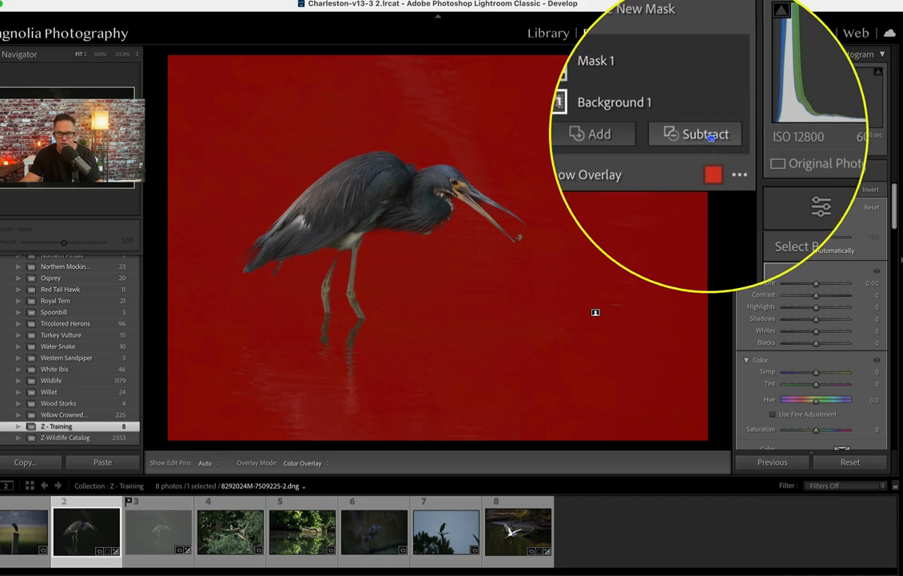
- Add a subtracting brush to the background mask and set its size to 5.9
click(710, 137)
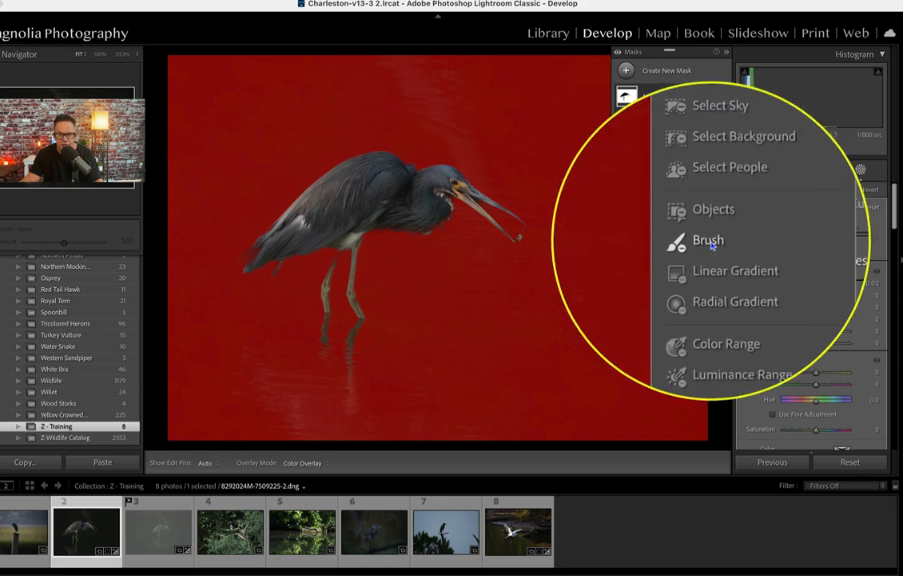
click(711, 241)
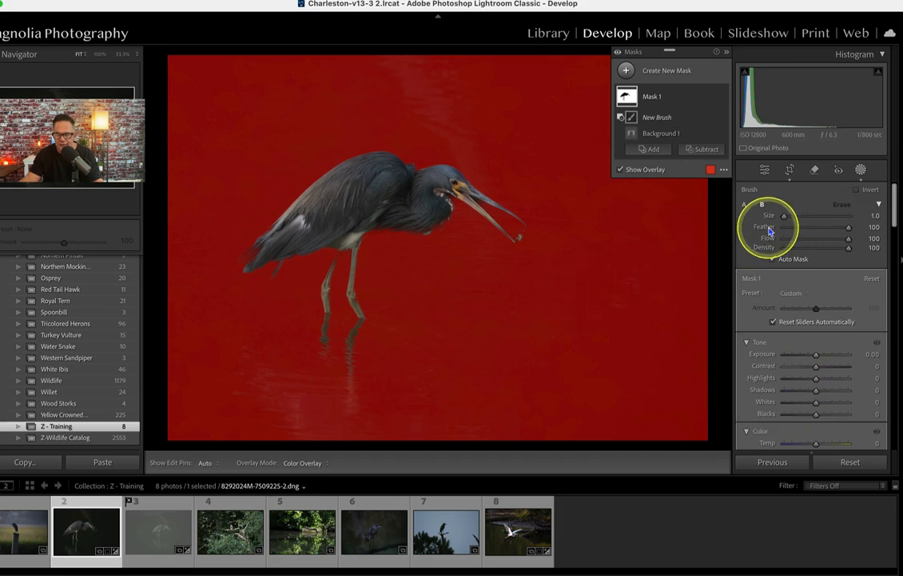
mouse_move(784, 216)
mouse_down()
mouse_move(799, 215)
mouse_move(787, 218)
mouse_up()
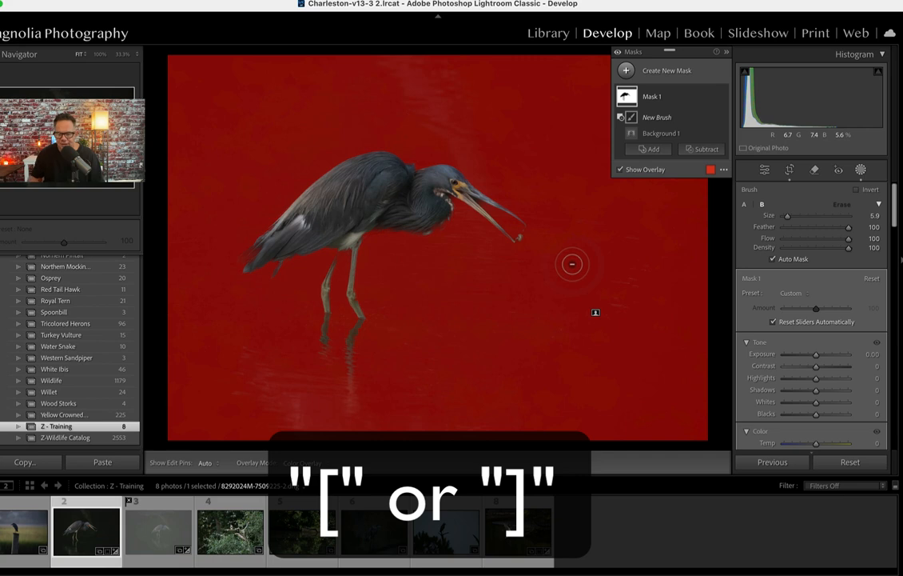
- Reduce the brush size to 0.1 and paint the heron's missing upper leg out of the background mask
key(bracketleft)
key(bracketleft)
key(bracketleft)
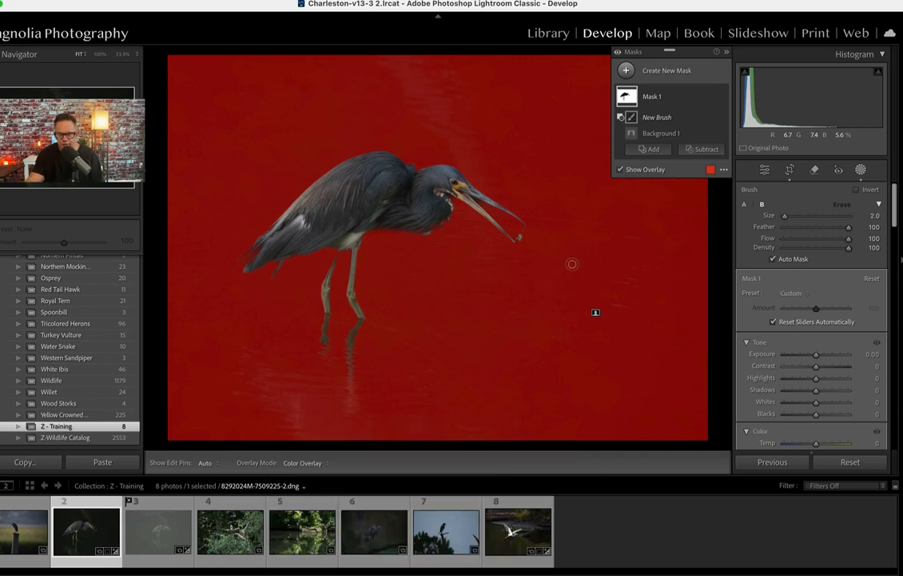
key(bracketright)
key(bracketright)
key(bracketright)
key(bracketleft)
key(bracketleft)
key(bracketleft)
key(bracketleft)
key(bracketleft)
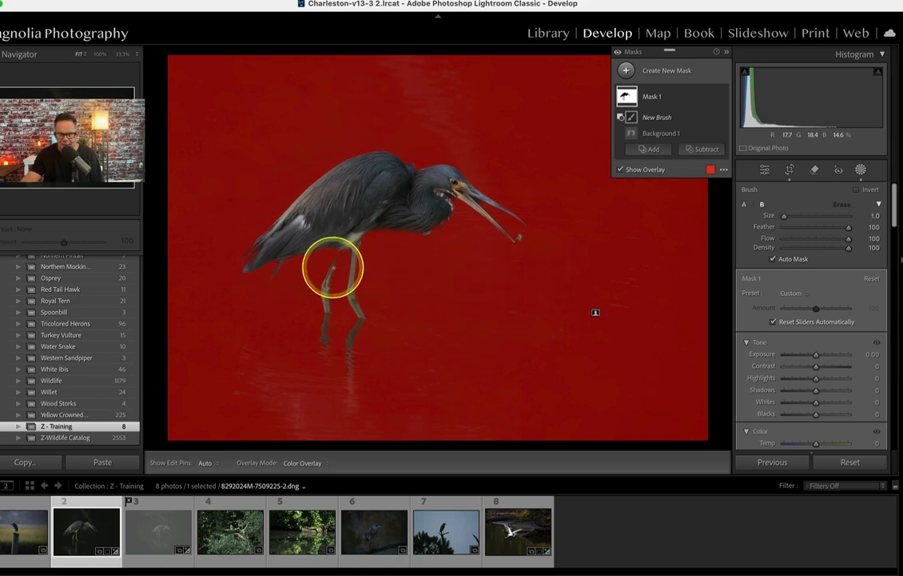
key(bracketleft)
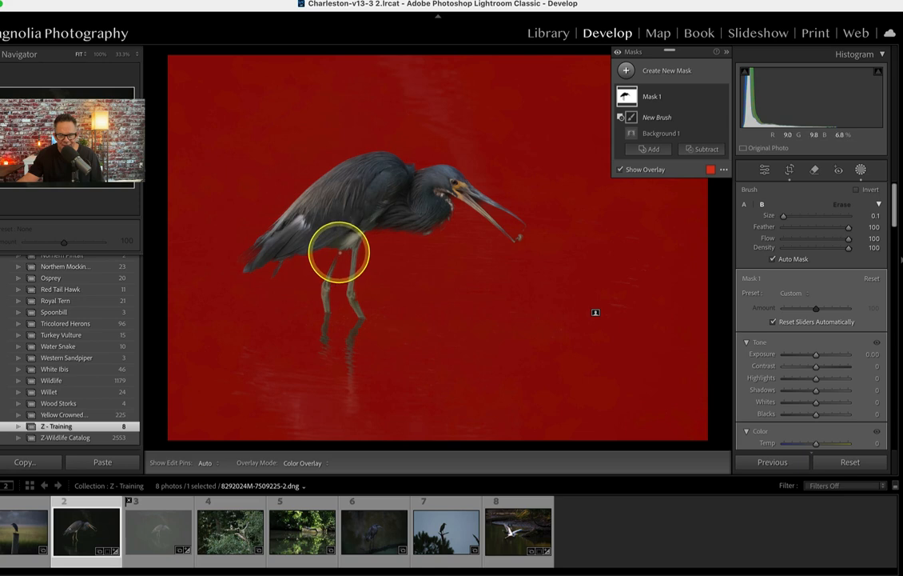
key(h)
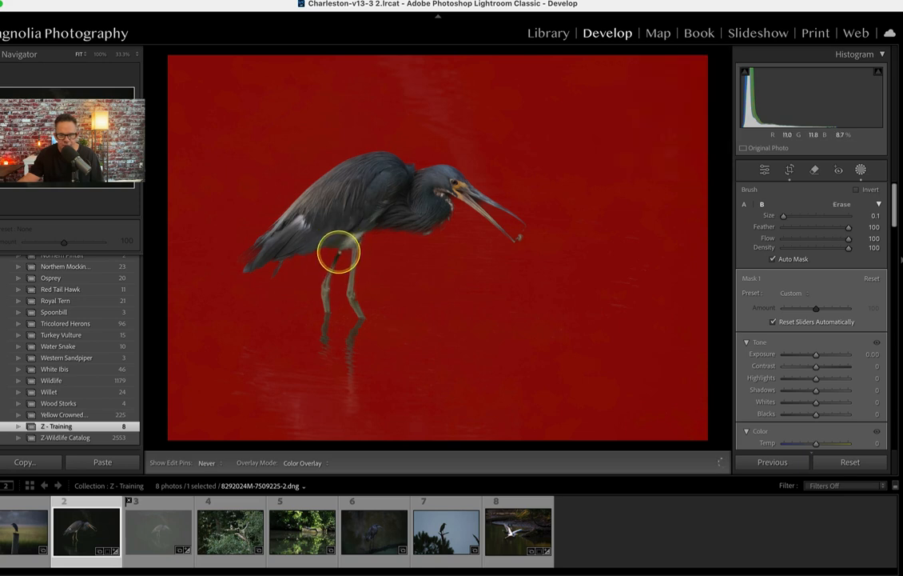
key(h)
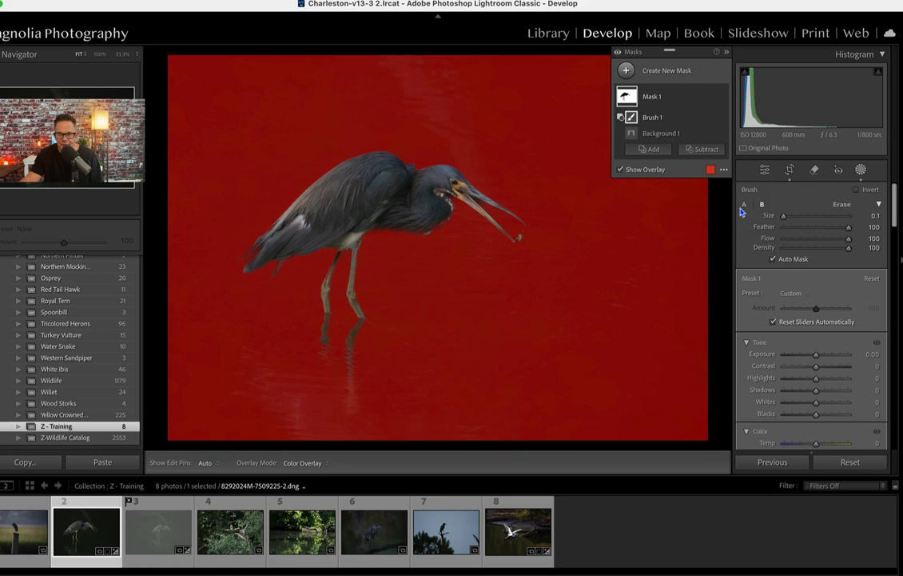
- Darken the background mask by setting its exposure to -0.25
scroll(776, 307, down, 2)
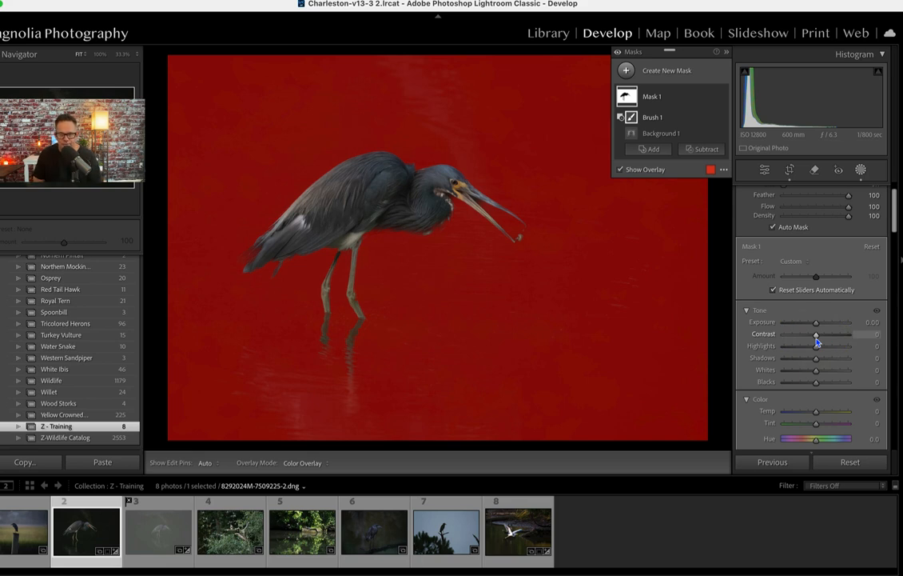
click(817, 323)
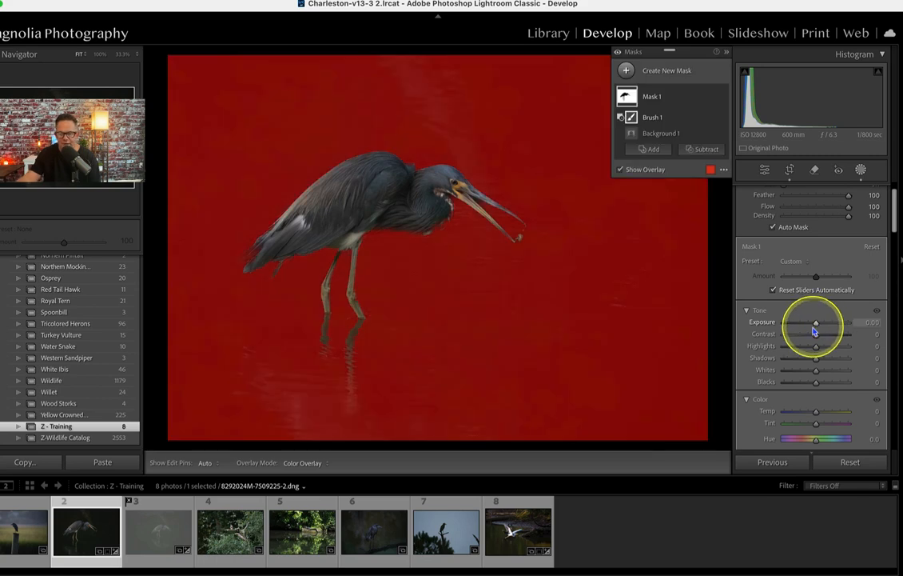
drag(815, 328, 815, 328)
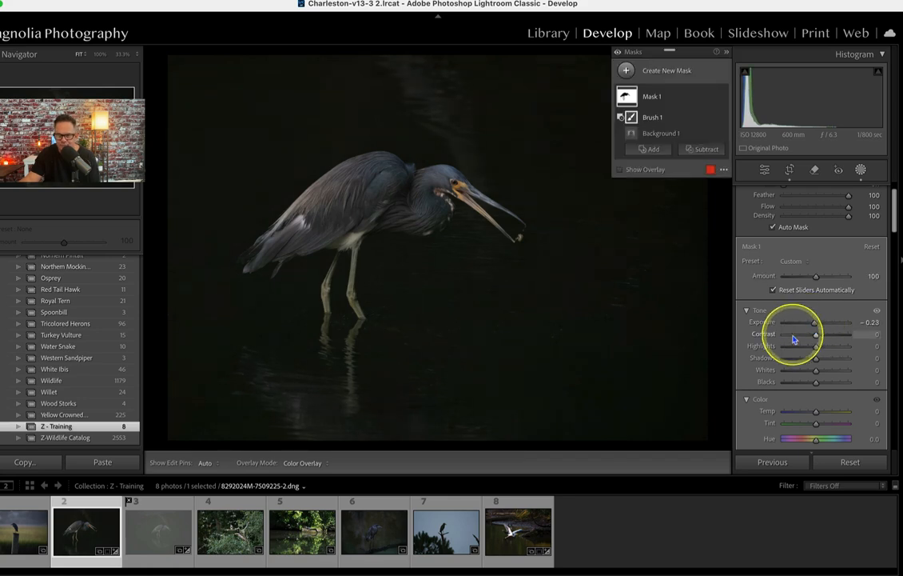
drag(814, 327, 816, 329)
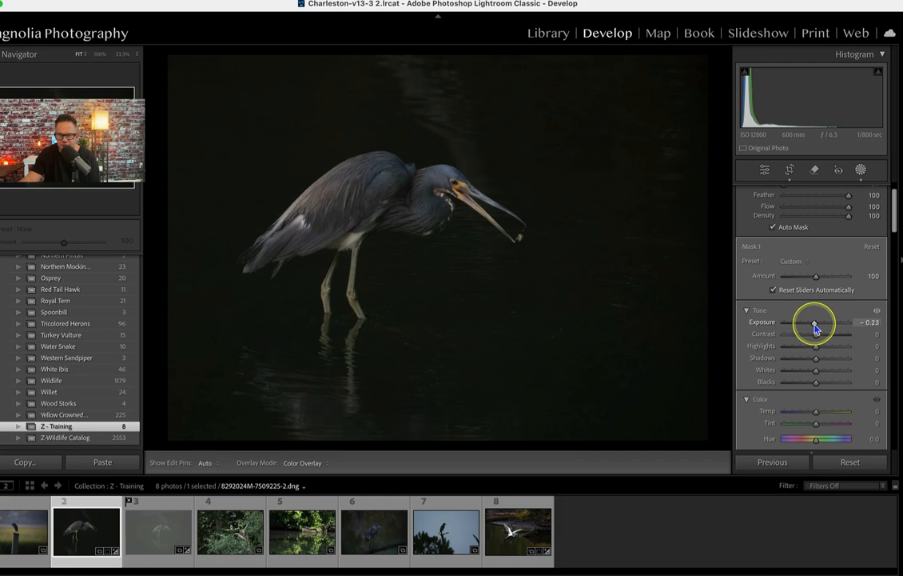
drag(815, 328, 815, 328)
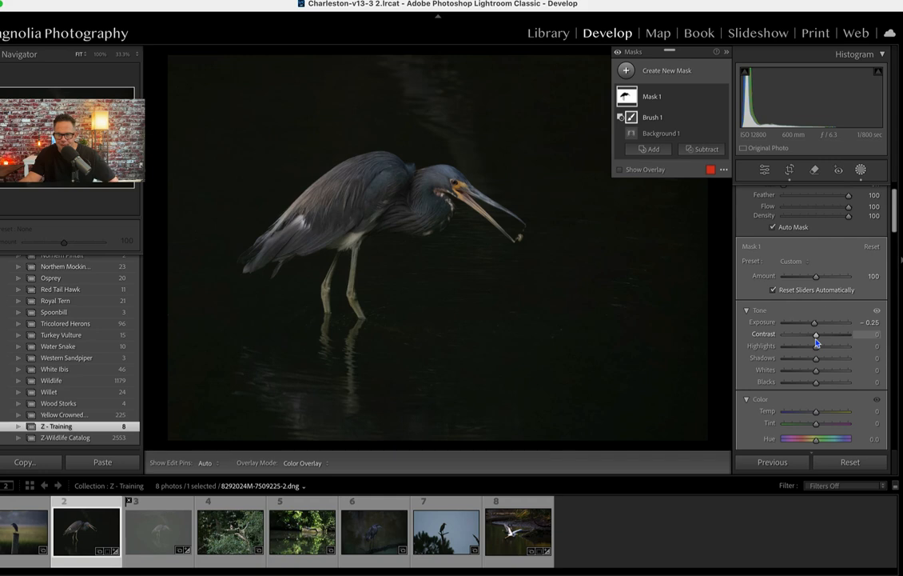
- Compare contrast values of 20 and -48 on the background mask, leaving it at -48
drag(817, 334, 821, 341)
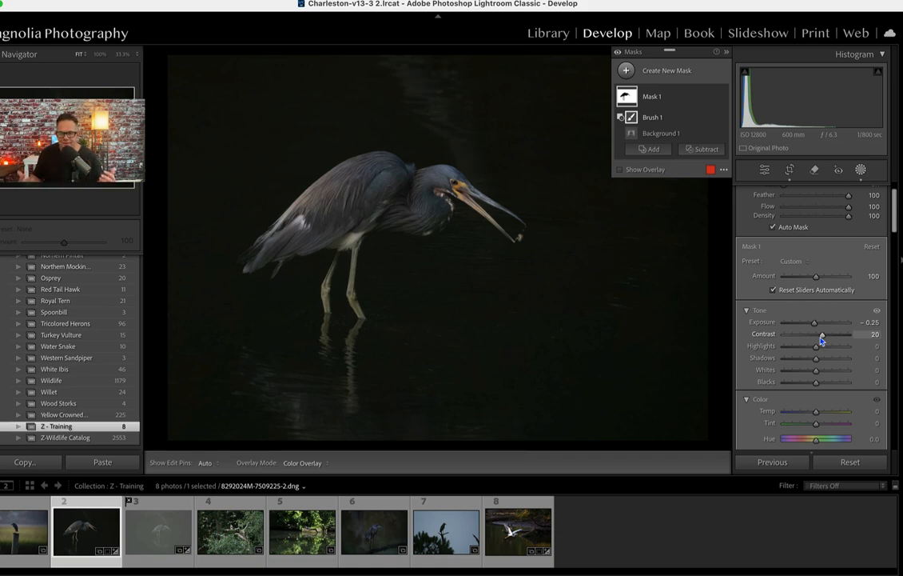
click(823, 339)
drag(823, 338, 804, 341)
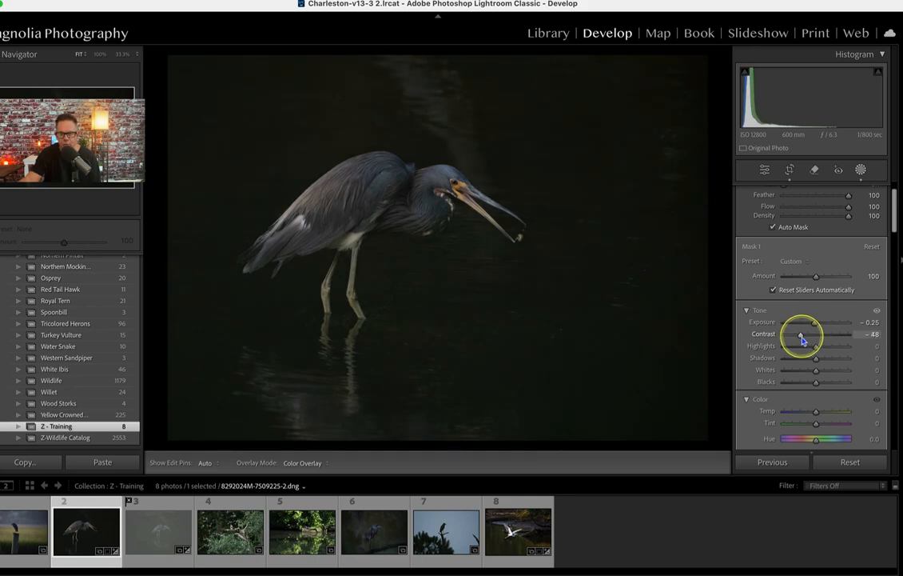
- Set the background mask's contrast to 20 and its highlights to -15
mouse_move(802, 340)
mouse_down()
mouse_move(823, 336)
mouse_move(809, 345)
mouse_up()
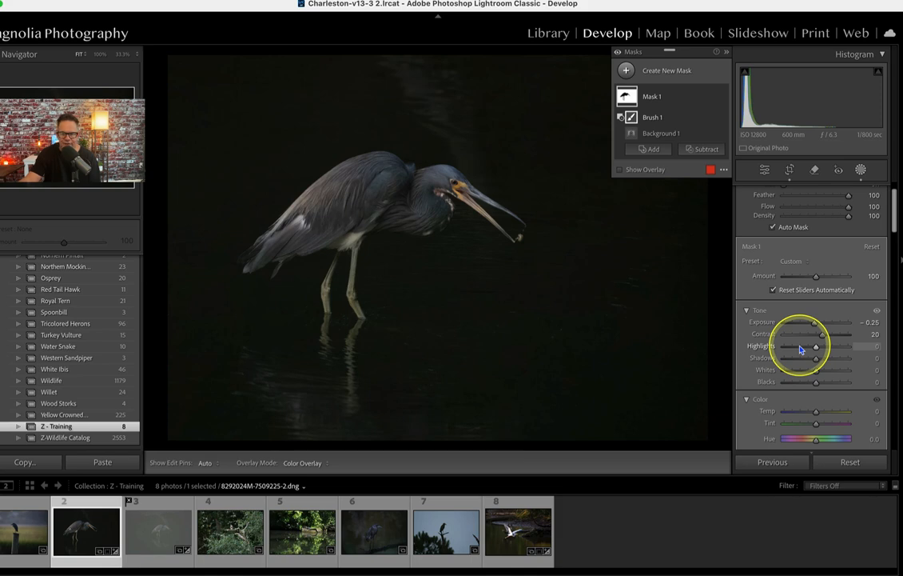
mouse_move(815, 347)
mouse_down()
mouse_move(773, 354)
mouse_move(869, 339)
mouse_move(766, 349)
mouse_move(832, 345)
mouse_up()
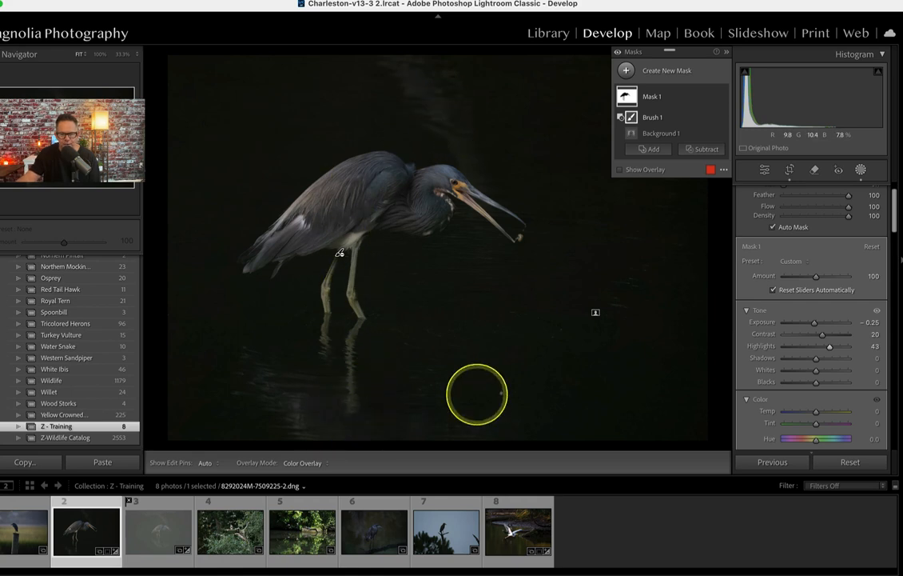
drag(830, 347, 811, 349)
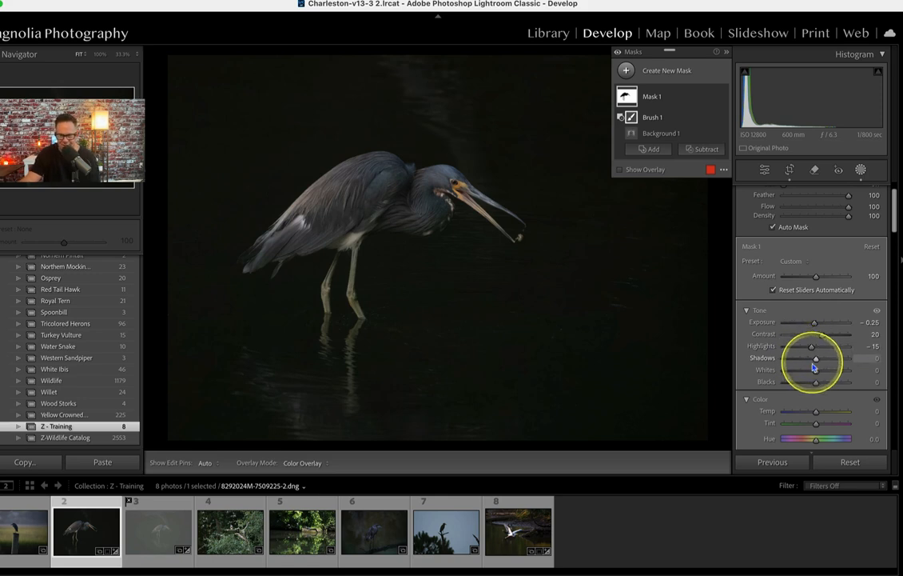
- Set the background mask's shadows to -15 and its whites to 25
mouse_move(815, 361)
mouse_down()
mouse_move(784, 362)
mouse_move(834, 360)
mouse_move(799, 364)
mouse_move(808, 360)
mouse_up()
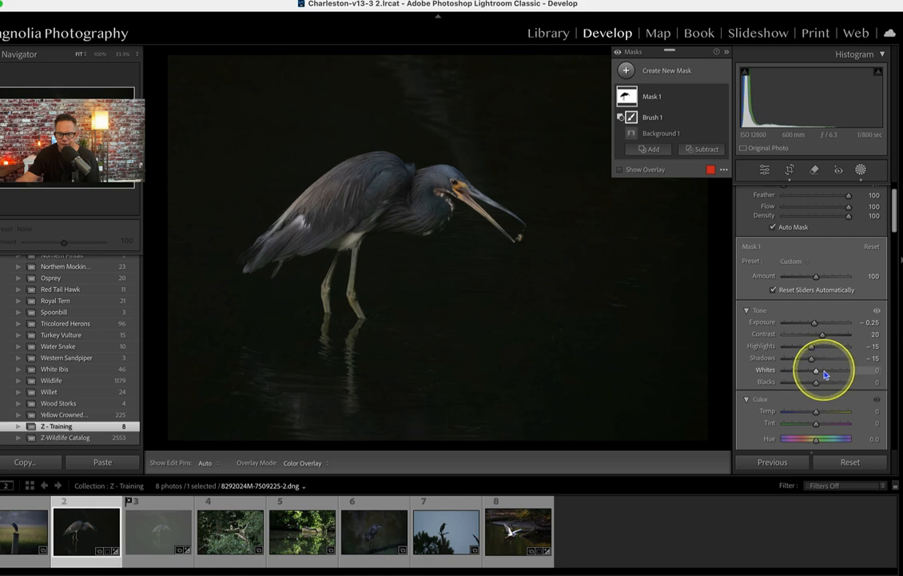
mouse_move(818, 373)
mouse_down()
mouse_move(844, 369)
mouse_move(808, 370)
mouse_move(829, 365)
mouse_move(817, 374)
mouse_up()
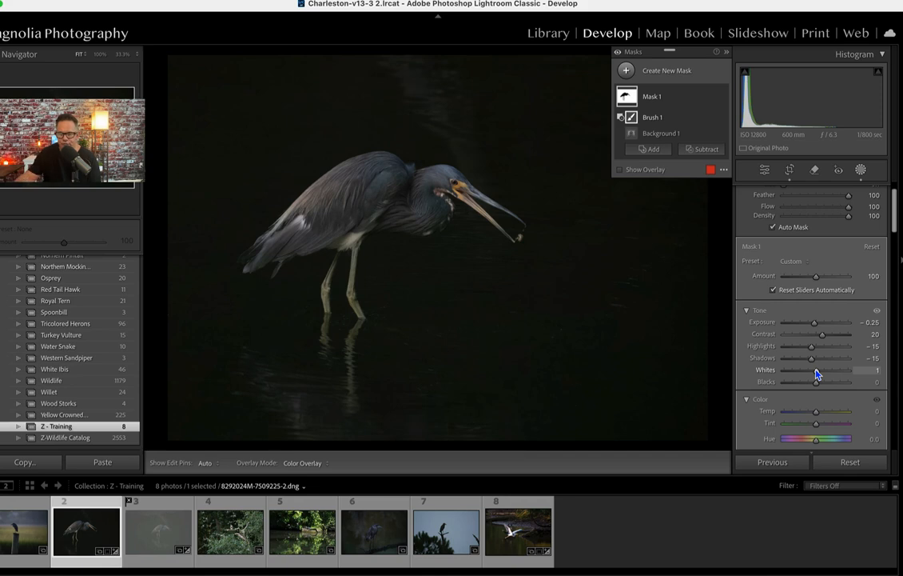
drag(817, 373, 826, 376)
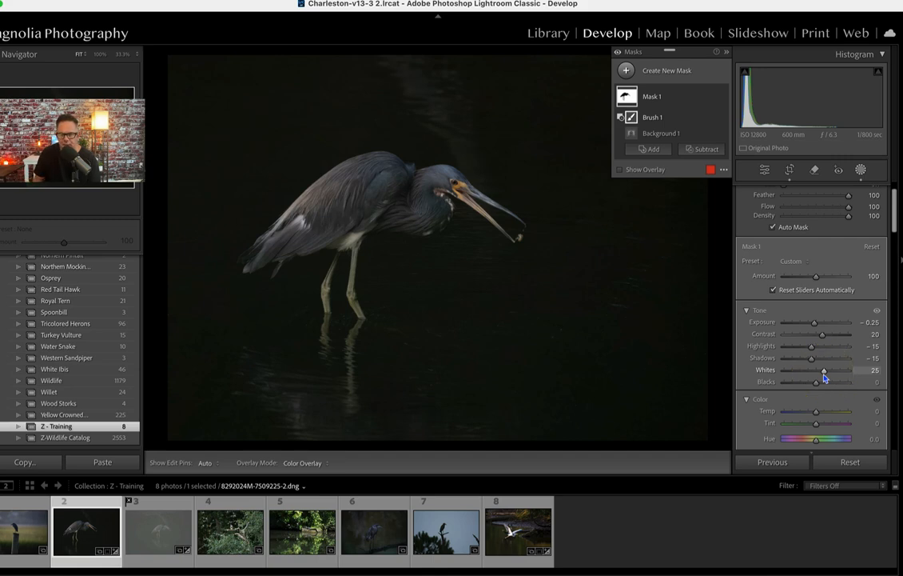
click(816, 383)
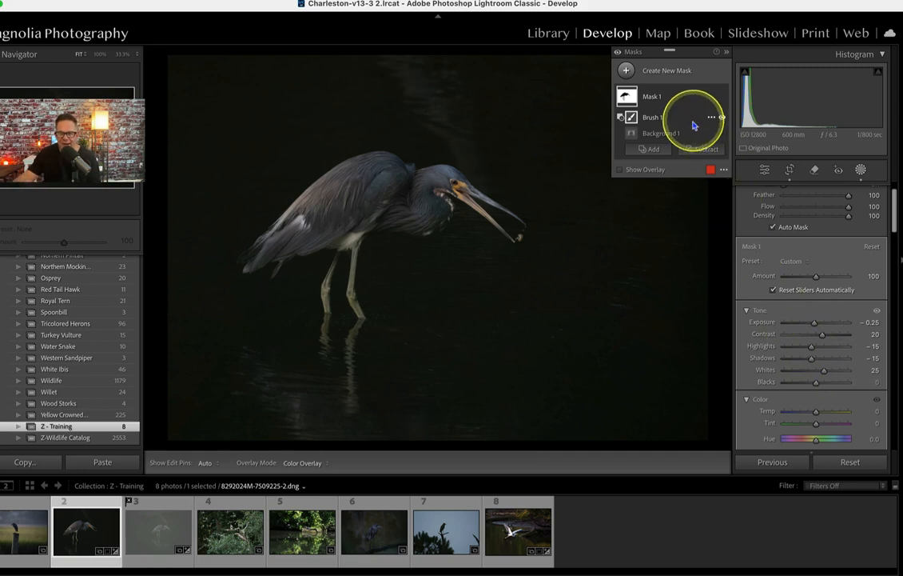
- Create a Select Subject mask of the heron and give it a subtracting brush
click(626, 71)
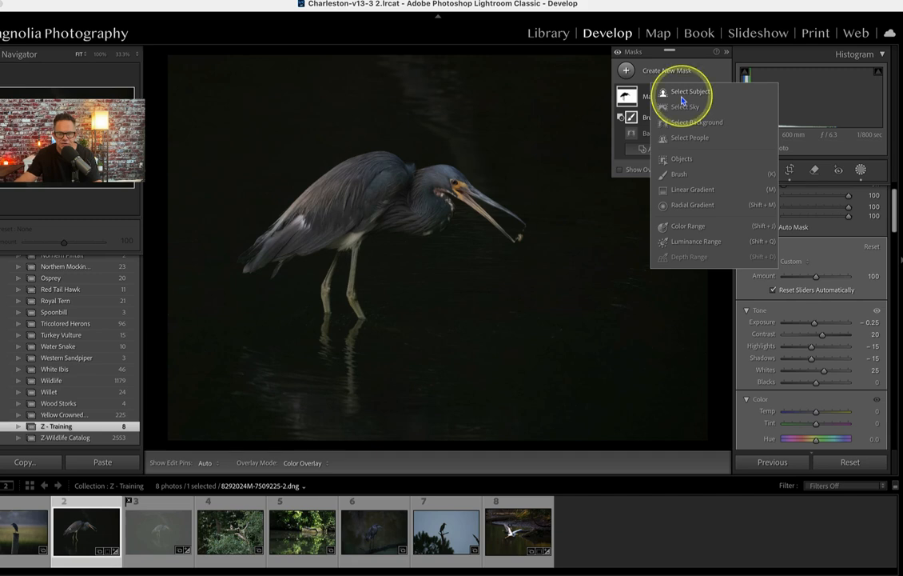
click(684, 93)
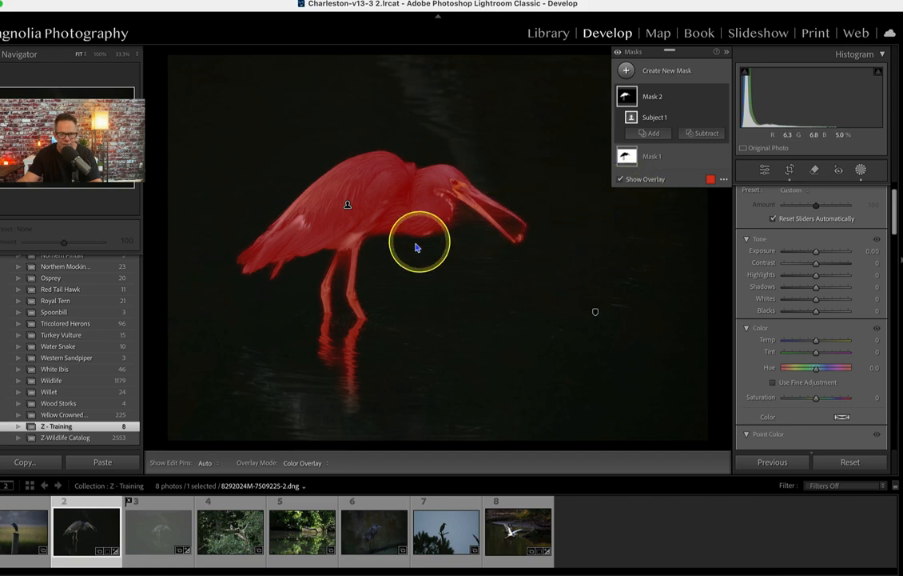
click(697, 136)
click(692, 241)
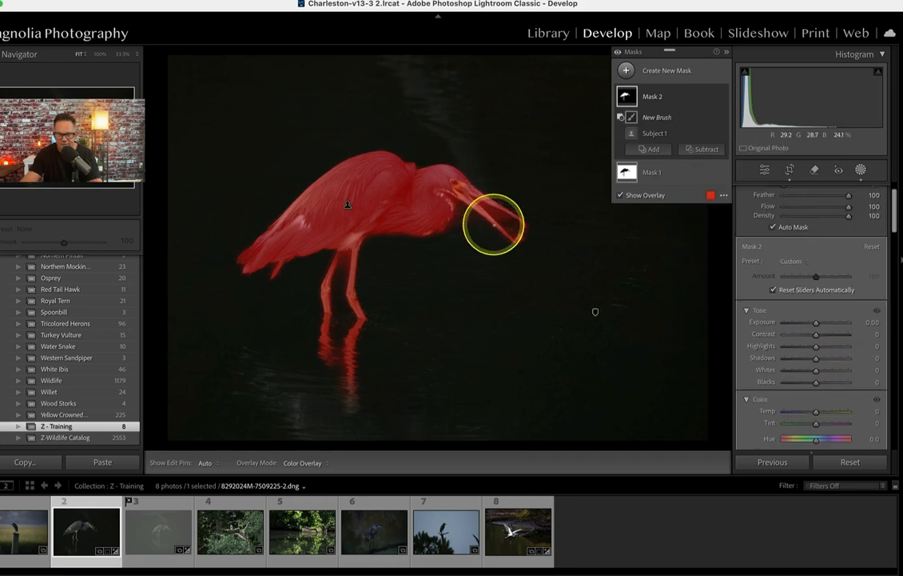
- Brush the gap inside the open beak and the area between the upper legs out of the subject mask
click(493, 225)
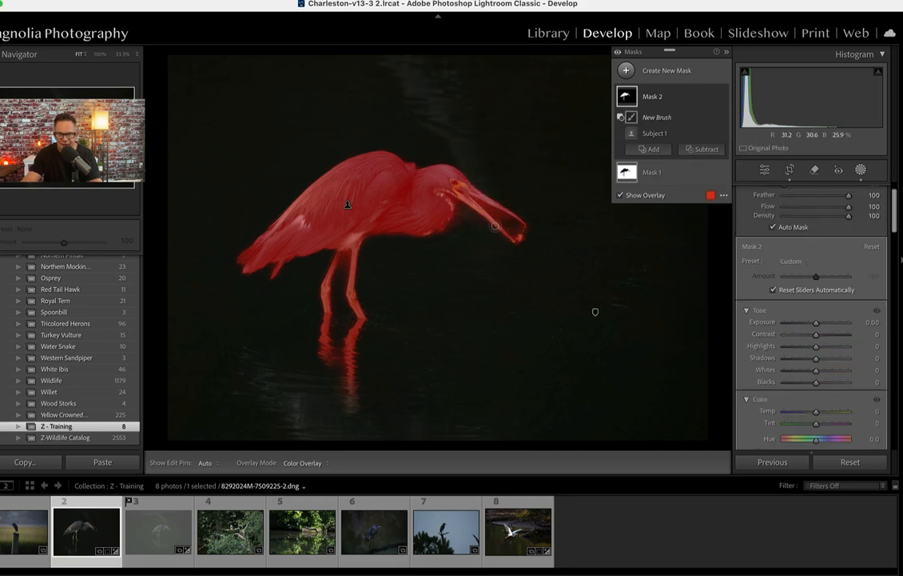
mouse_move(493, 225)
mouse_down()
mouse_move(530, 208)
mouse_move(499, 196)
mouse_move(506, 221)
mouse_move(486, 219)
mouse_move(480, 202)
mouse_move(507, 219)
mouse_up()
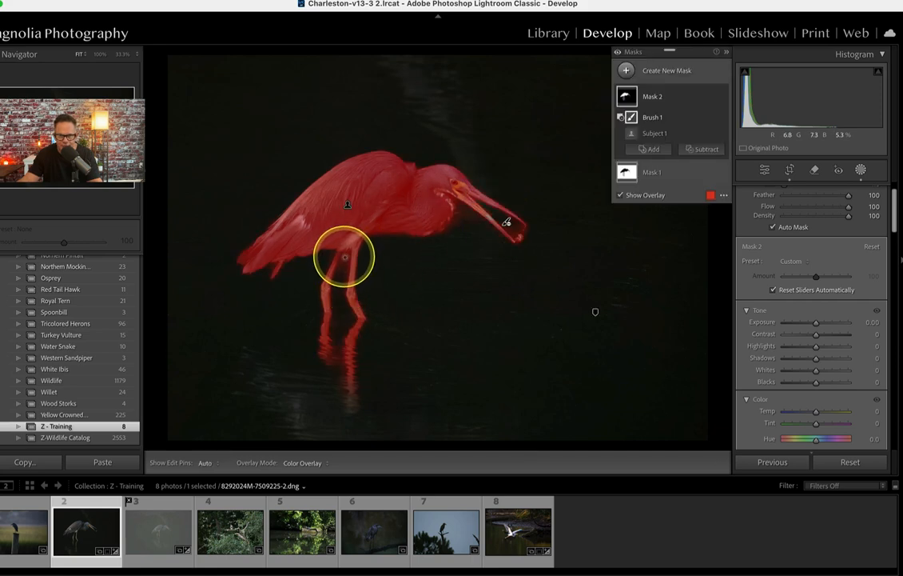
key(h)
mouse_move(343, 262)
mouse_down()
mouse_move(347, 256)
mouse_move(341, 280)
mouse_move(343, 262)
mouse_up()
key(h)
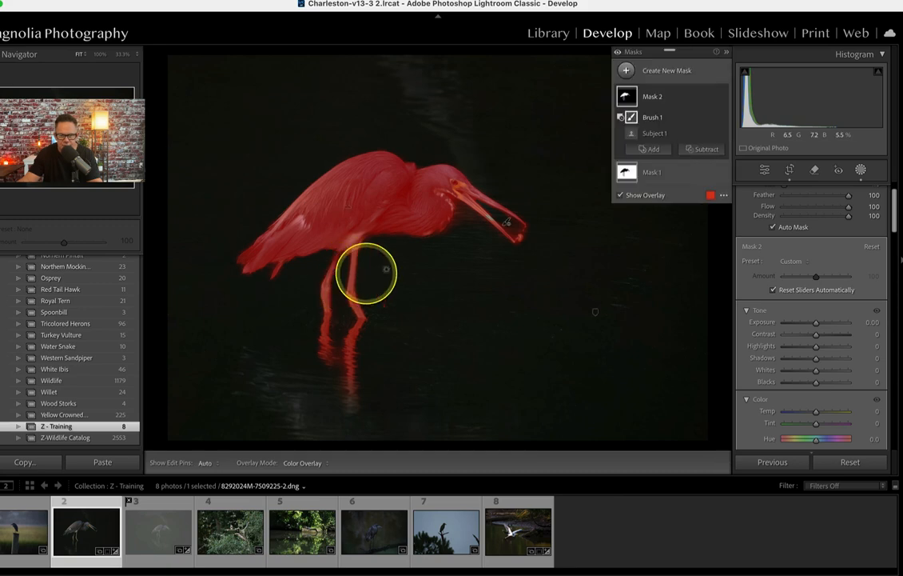
- Add a brush to the subject mask and paint the heron's lower beak back in
click(652, 149)
click(649, 256)
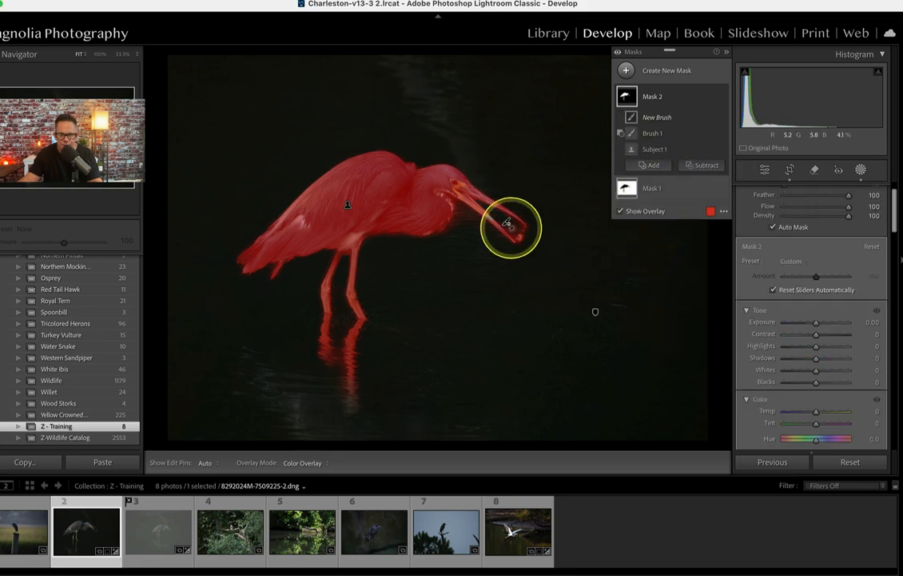
key(h)
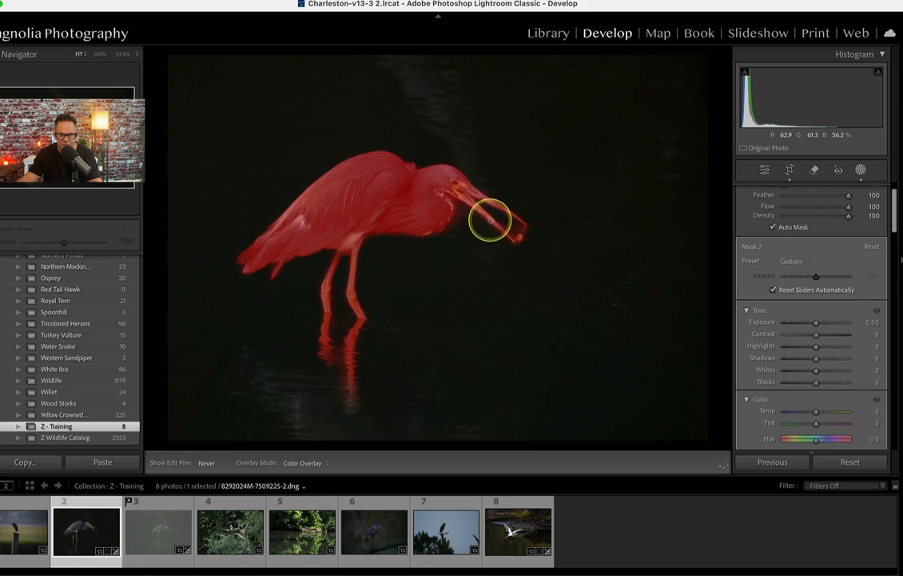
key(h)
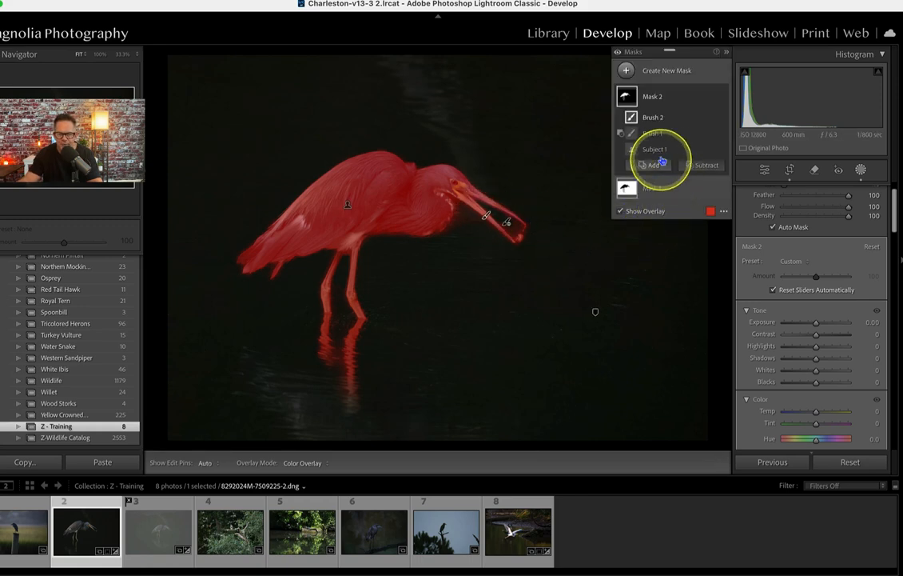
- Subtract the remaining gap near the beak tip from the subject mask with another brush
click(702, 165)
click(709, 273)
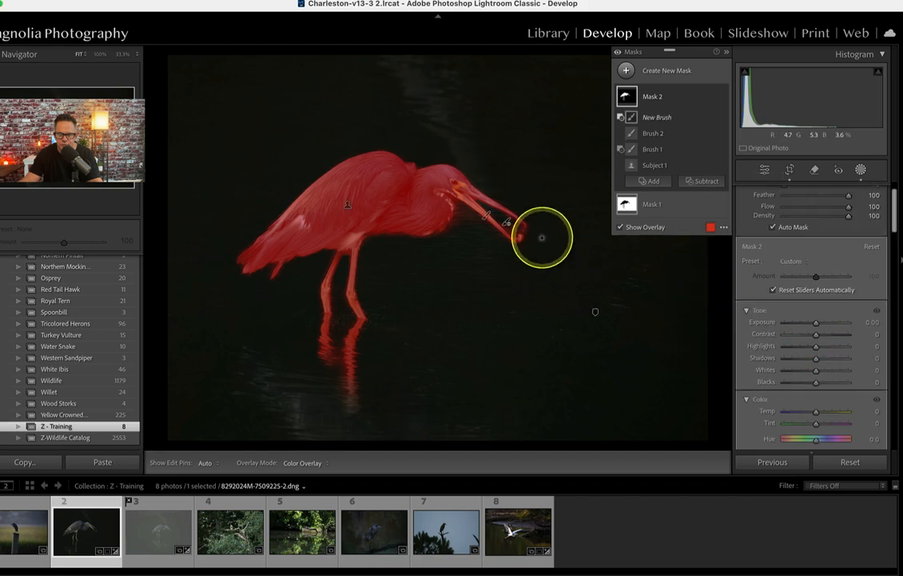
key(h)
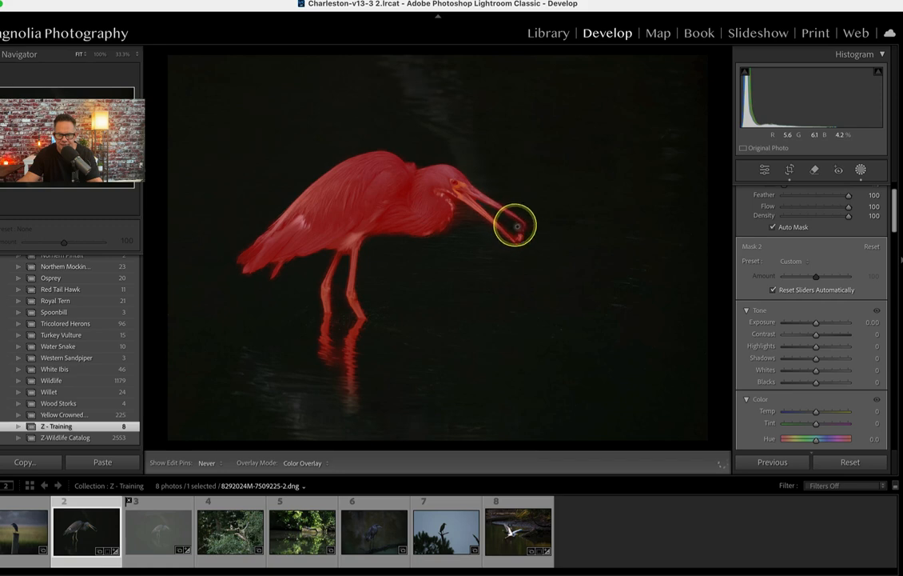
key(h)
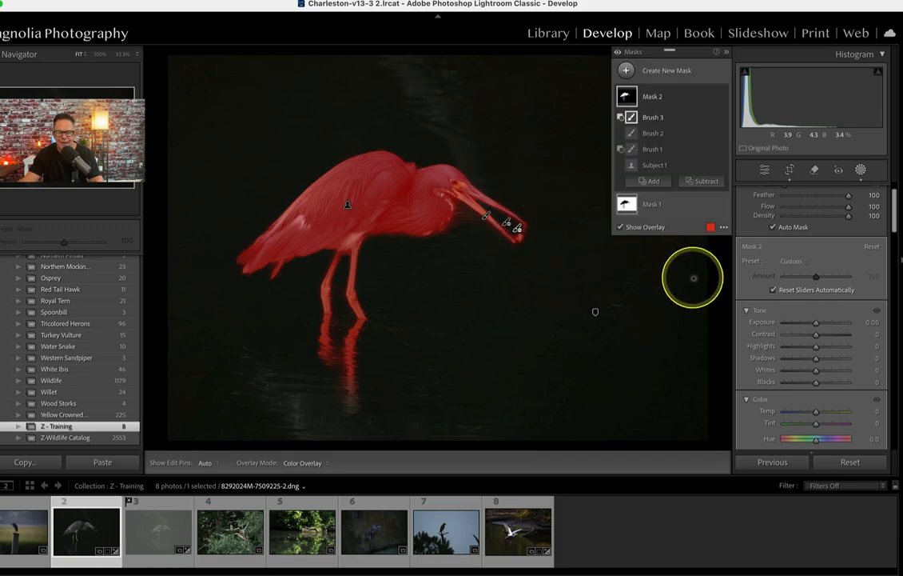
click(692, 278)
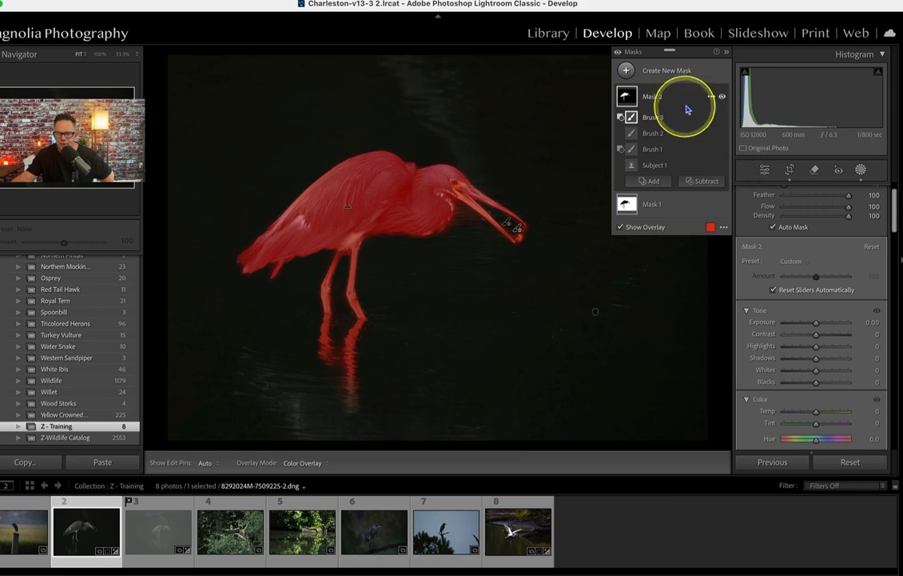
- Undo the deletion of all masks and delete only the heron's subject mask, Mask 2
click(709, 97)
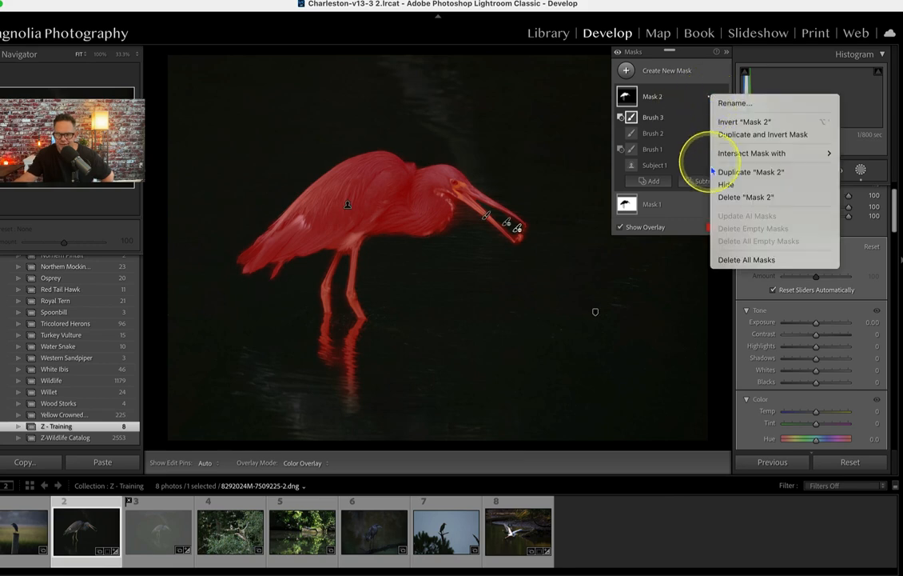
click(724, 259)
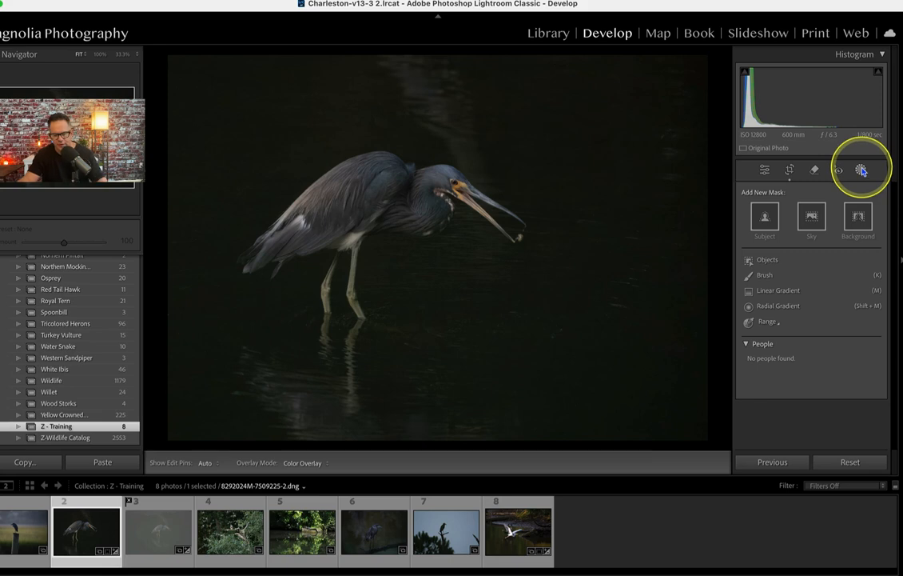
key(super+z)
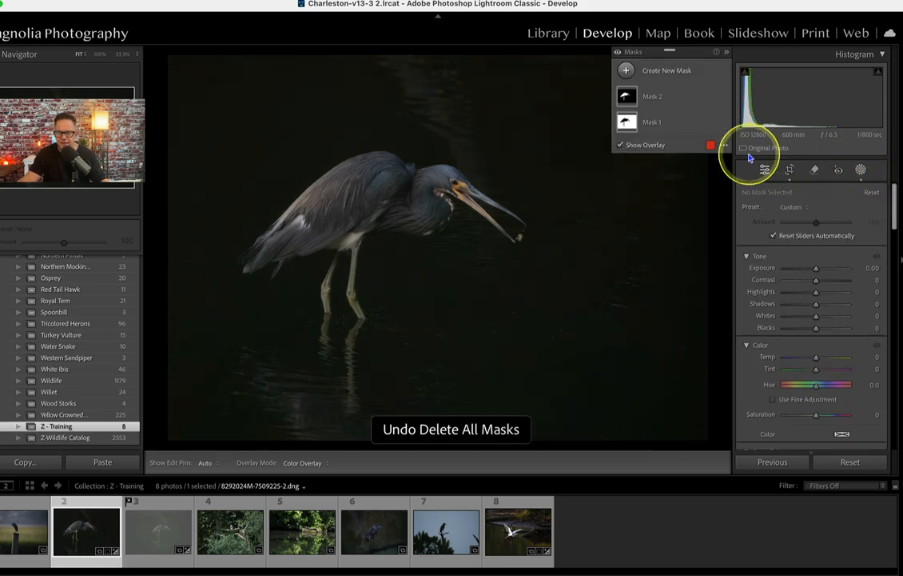
click(708, 96)
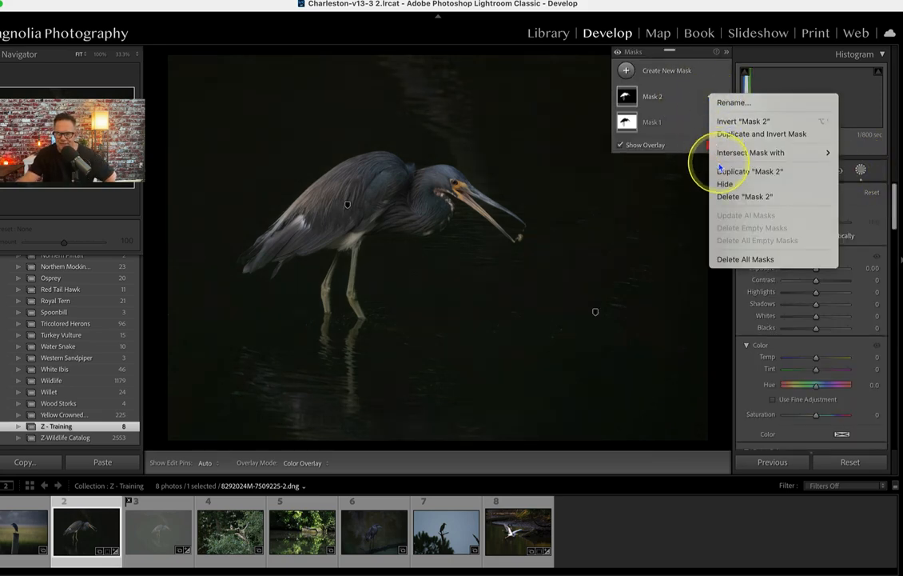
click(729, 199)
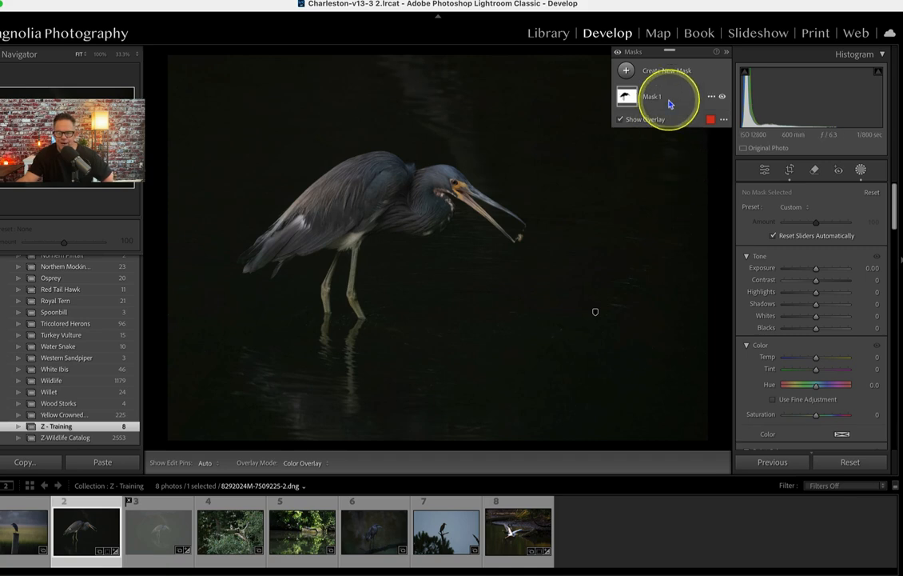
- Create an Objects mask of the heron by painting over its beak and body
click(626, 70)
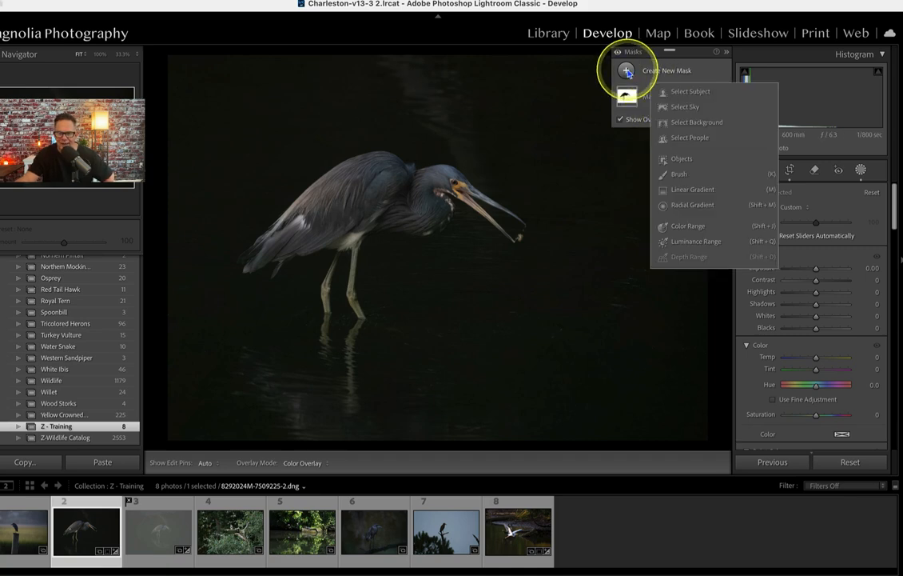
click(677, 163)
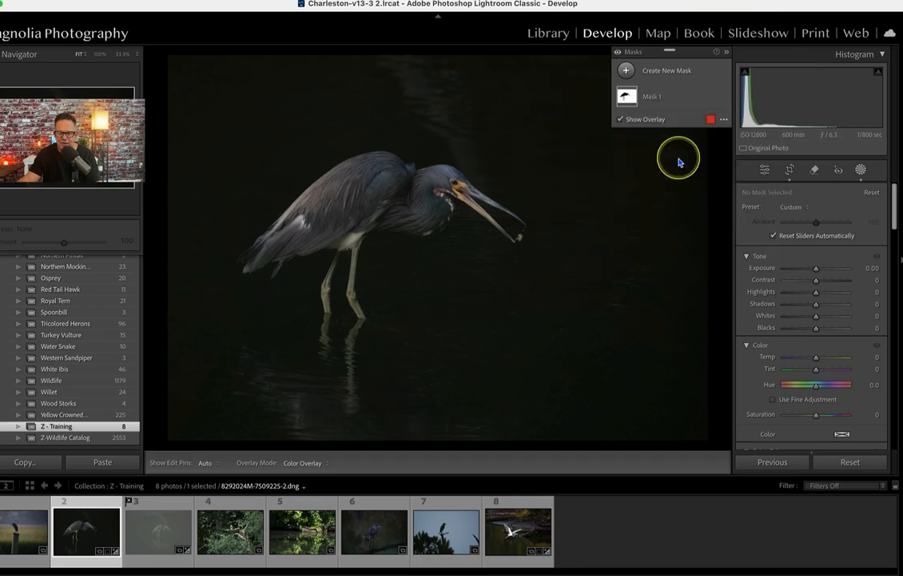
click(517, 228)
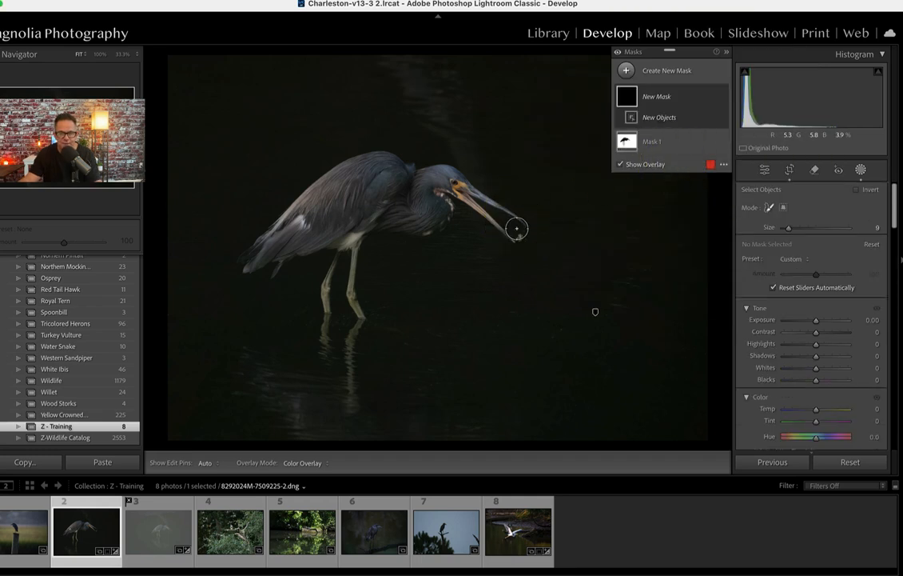
mouse_move(516, 224)
mouse_down()
mouse_move(436, 167)
mouse_move(365, 158)
mouse_move(310, 190)
mouse_move(240, 261)
mouse_move(290, 243)
mouse_move(330, 242)
mouse_move(322, 307)
mouse_move(340, 244)
mouse_move(355, 317)
mouse_move(360, 241)
mouse_move(421, 231)
mouse_move(442, 193)
mouse_up()
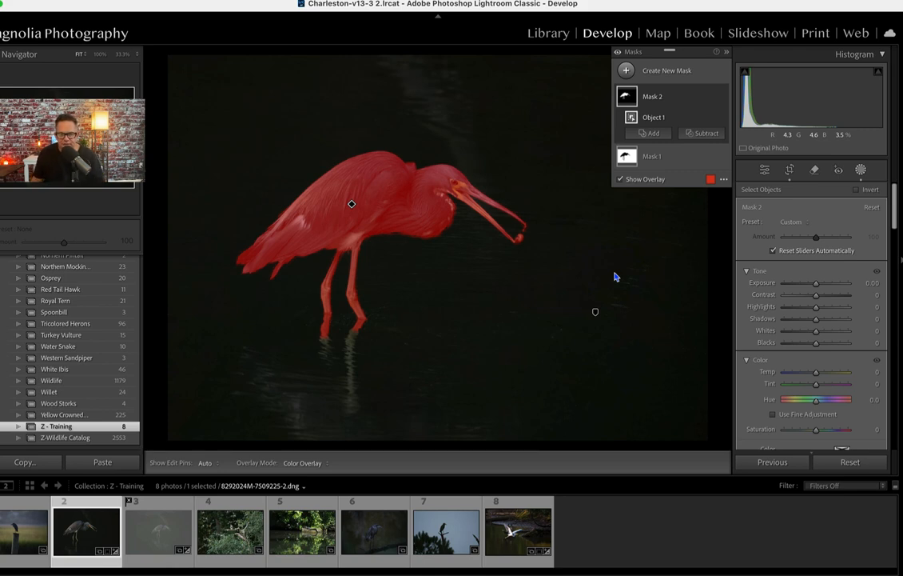
- Set the heron mask's exposure to 1.26 and its contrast to 21
click(773, 289)
drag(815, 284, 827, 285)
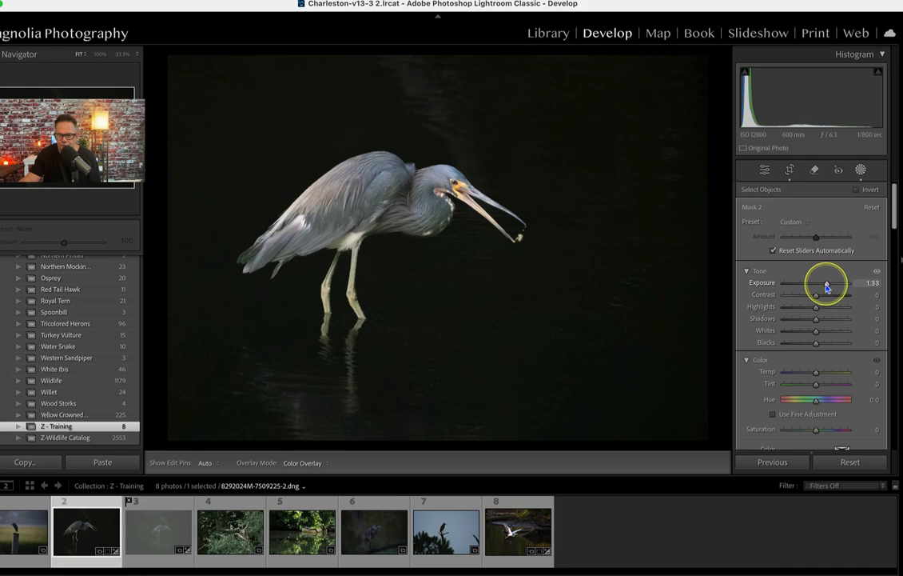
drag(827, 288, 826, 288)
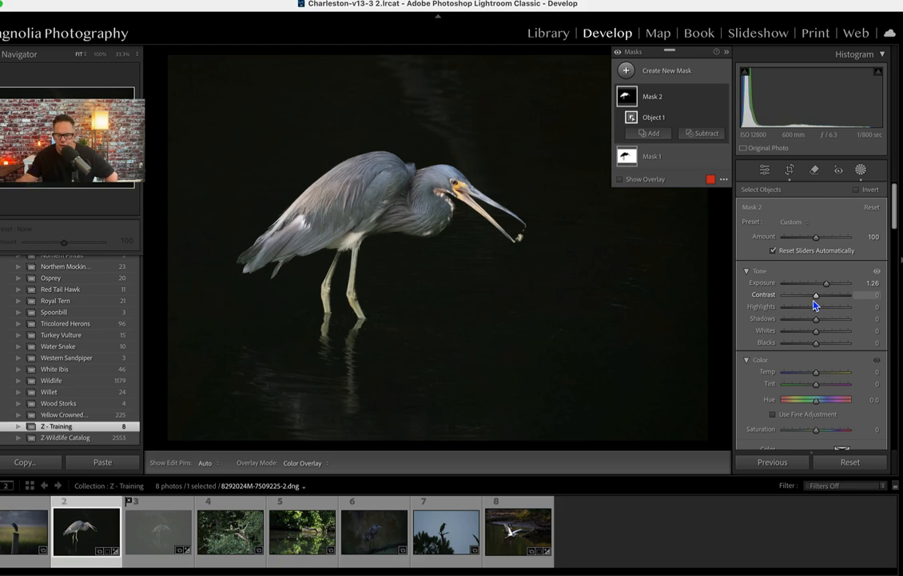
drag(816, 297, 822, 298)
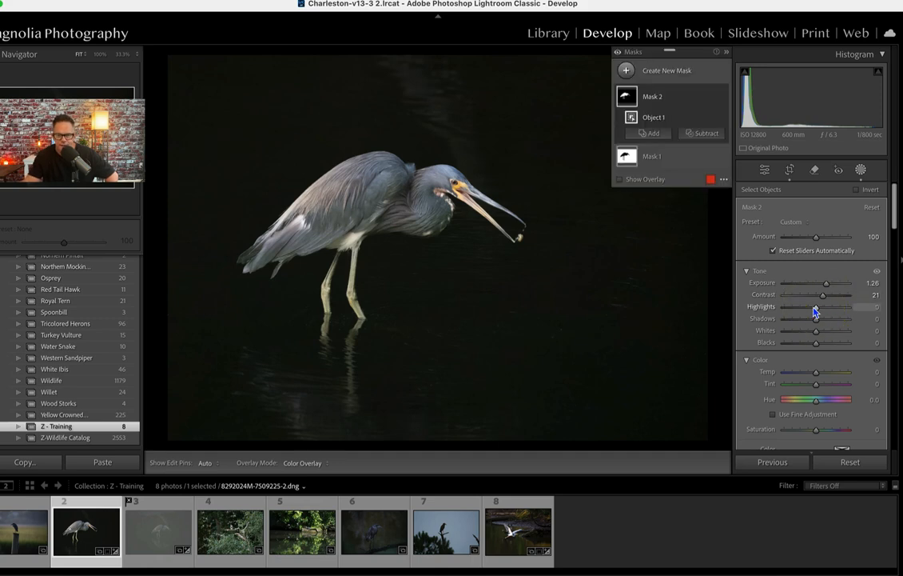
- Try different highlight levels on the heron mask and set its highlights to -10
click(815, 310)
drag(815, 311, 816, 311)
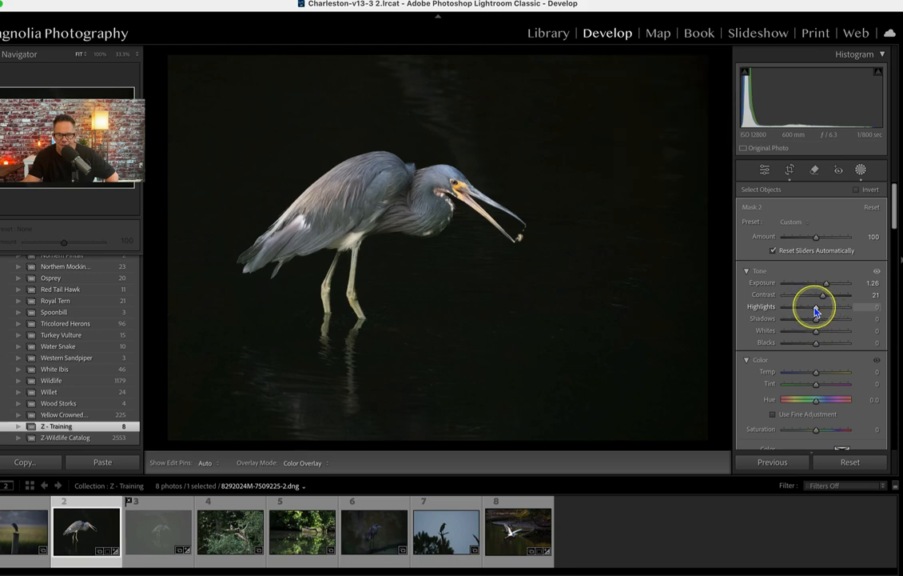
drag(816, 310, 784, 313)
drag(790, 312, 811, 310)
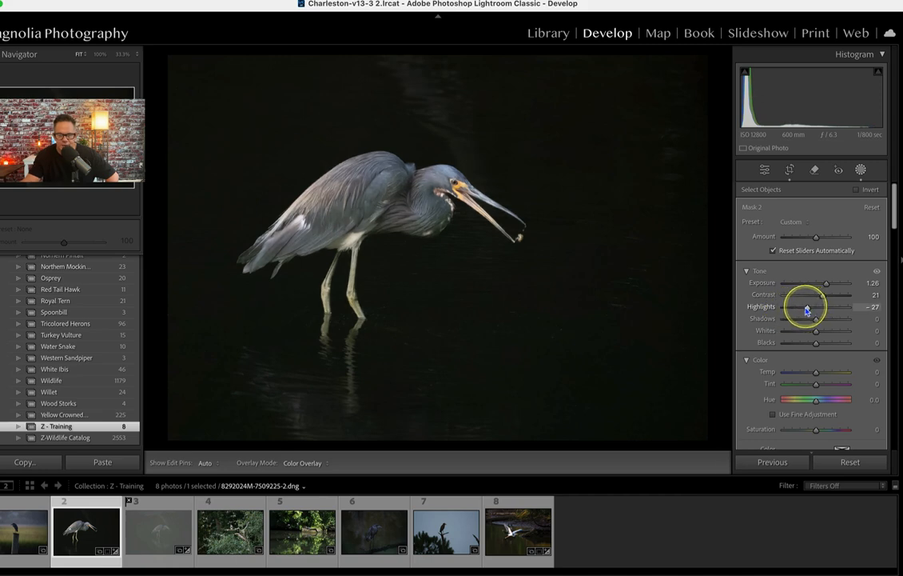
mouse_move(807, 310)
mouse_down()
mouse_move(801, 309)
mouse_move(816, 308)
mouse_move(795, 310)
mouse_move(830, 307)
mouse_move(812, 308)
mouse_up()
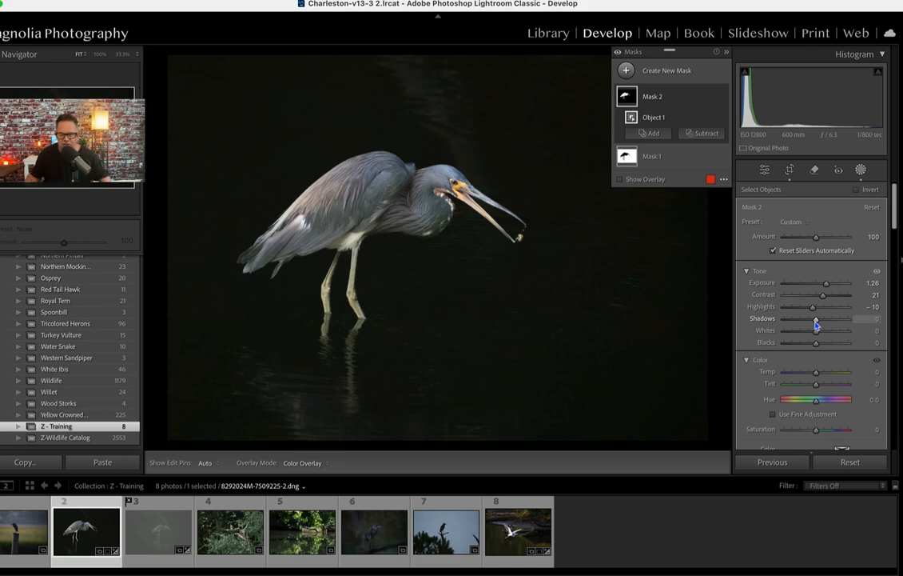
- Set the heron mask's shadows to -21, whites to 10 and blacks to -10
drag(816, 324, 810, 323)
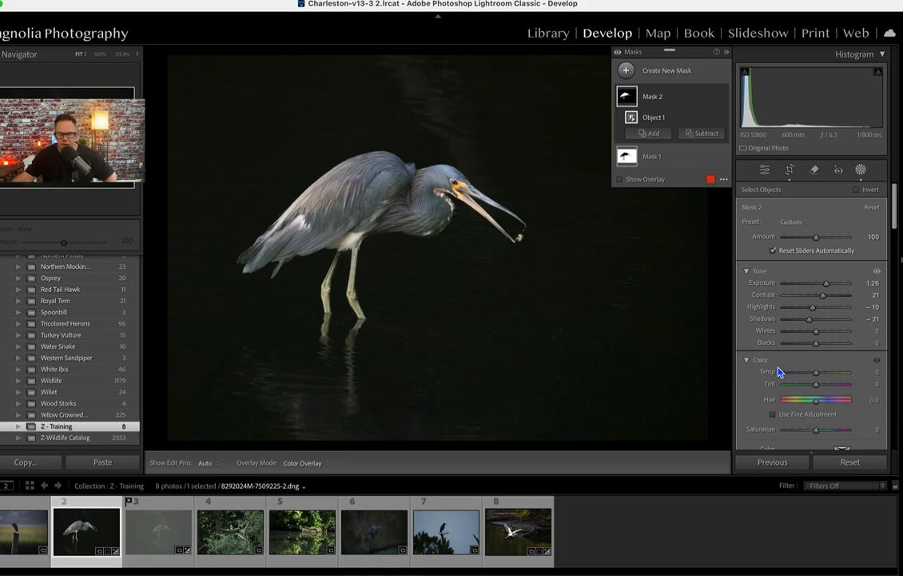
click(802, 349)
drag(816, 331, 820, 335)
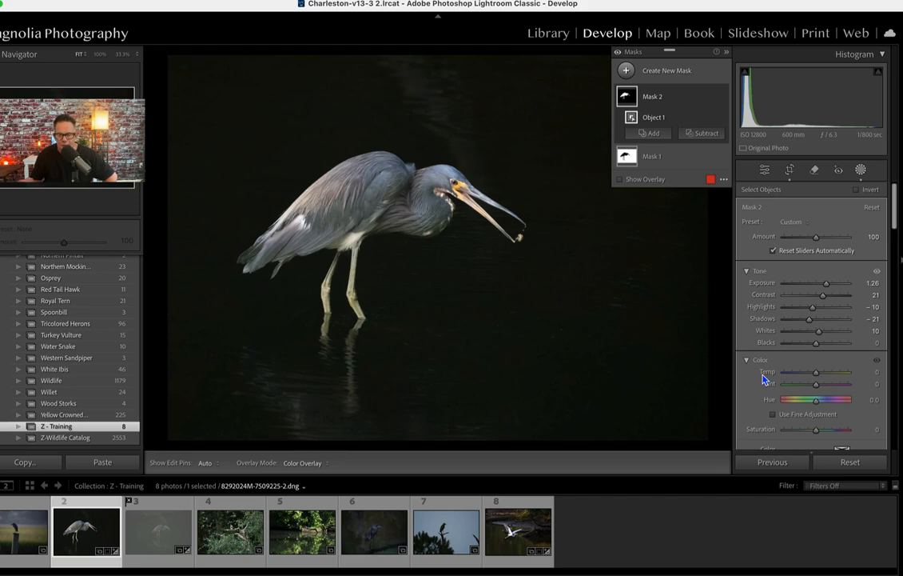
click(815, 347)
drag(815, 348, 812, 348)
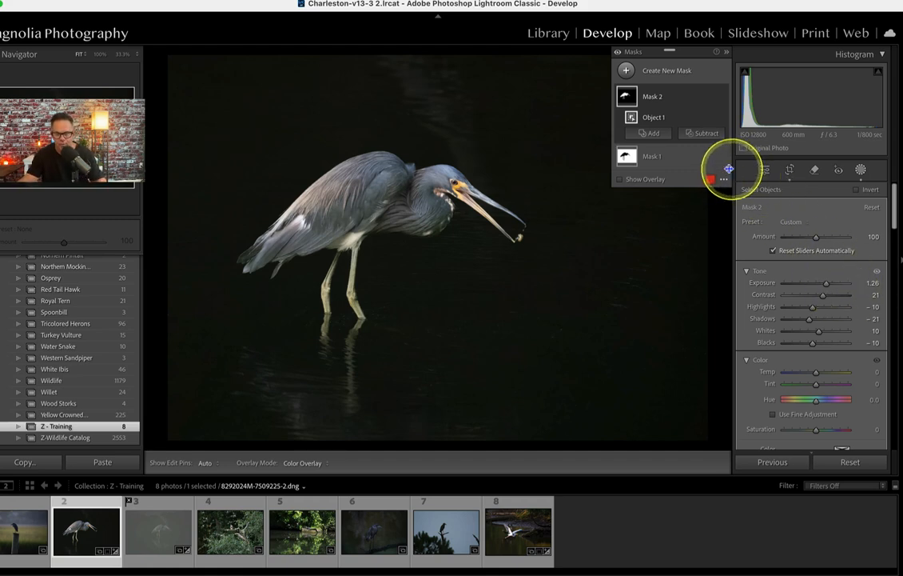
- Review the tone settings of the background and heron masks, and examine the post-crop vignetting options in Effects
click(682, 156)
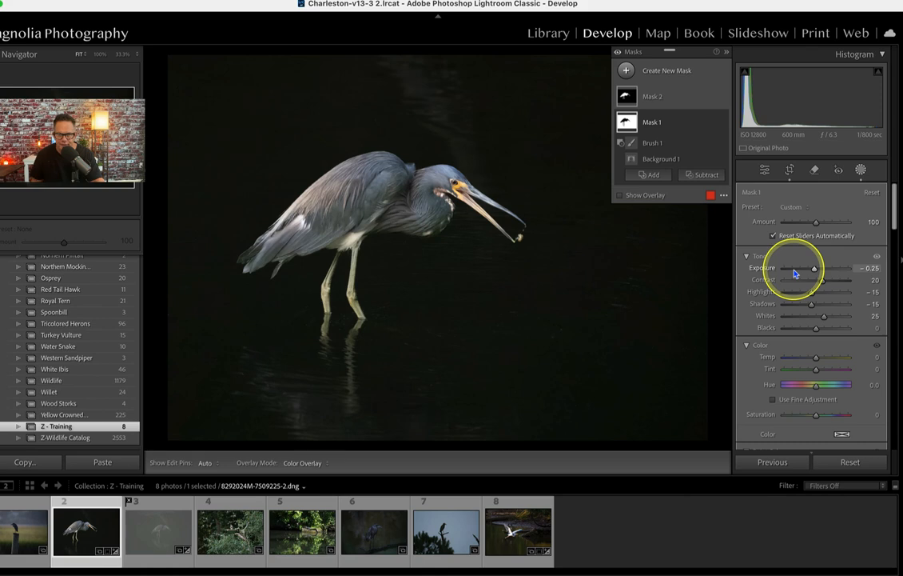
click(681, 98)
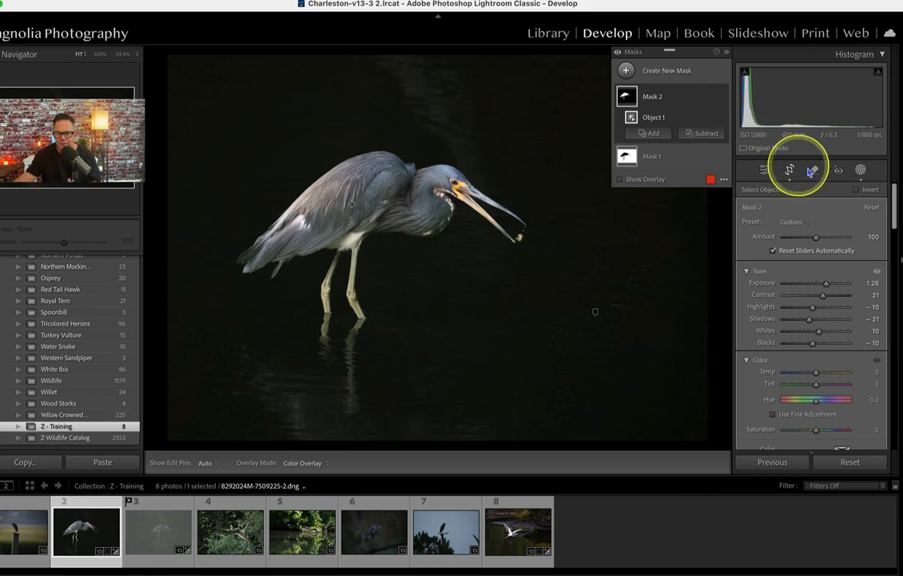
click(861, 170)
scroll(804, 281, down, 15)
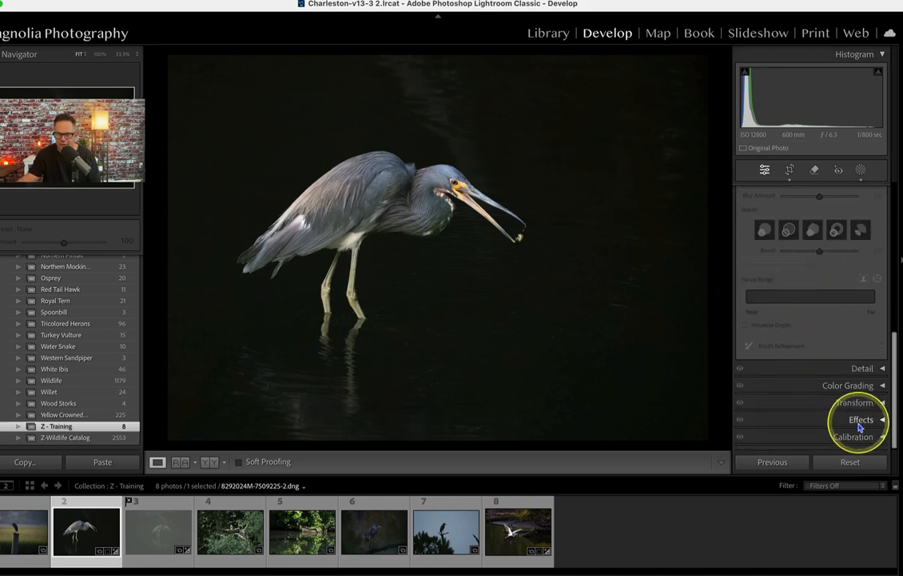
click(859, 423)
scroll(799, 400, down, 5)
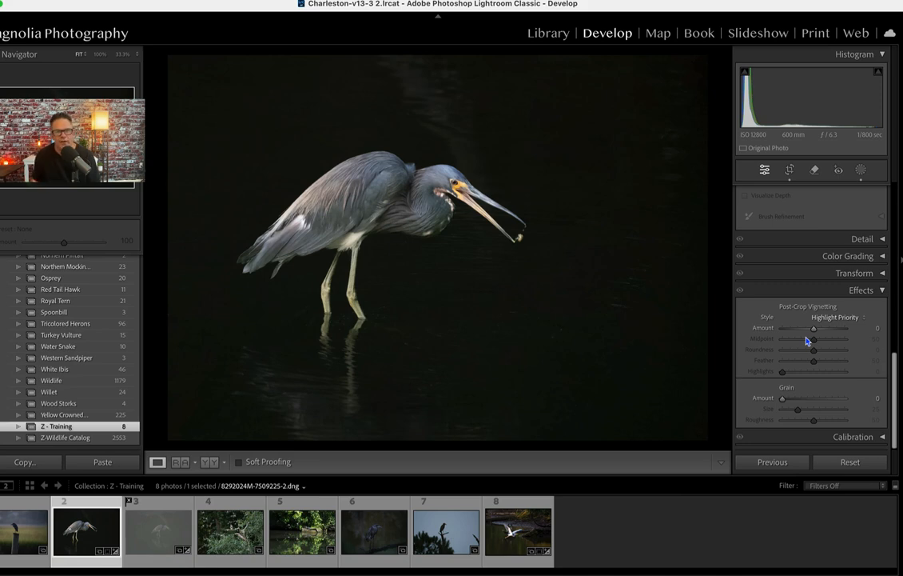
click(880, 291)
- Create a large radial gradient mask centred on the heron's body, extending beyond the photo's edges, and invert it
click(860, 172)
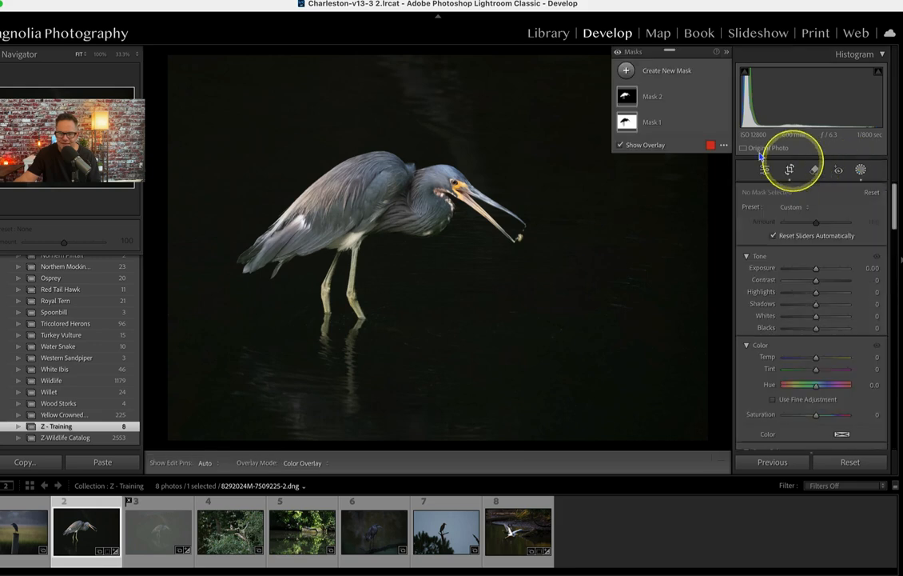
click(626, 70)
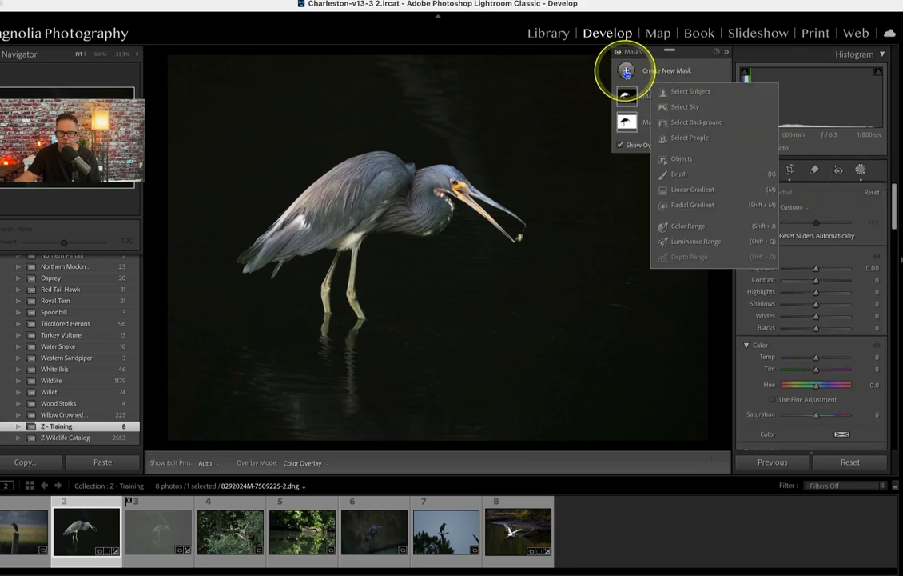
click(679, 206)
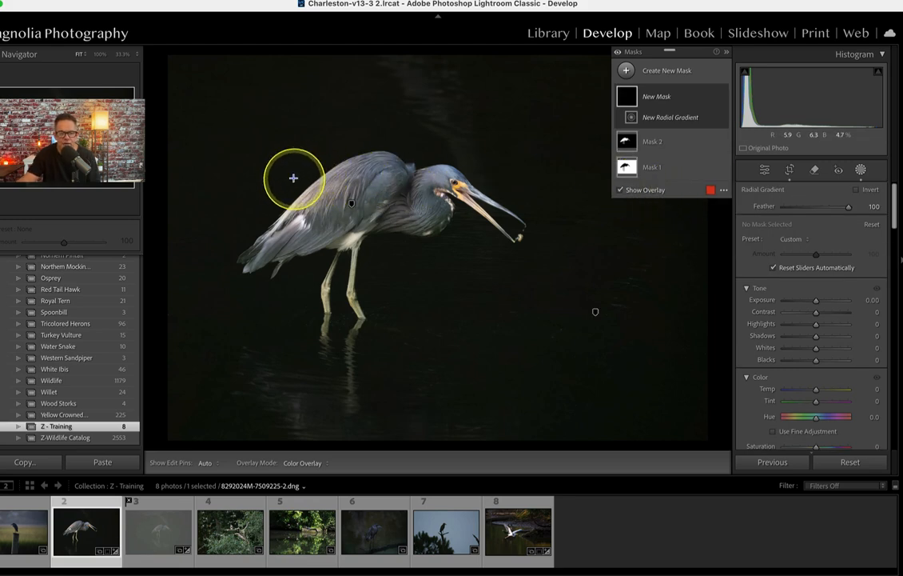
drag(293, 178, 672, 409)
drag(683, 412, 724, 432)
drag(381, 293, 471, 327)
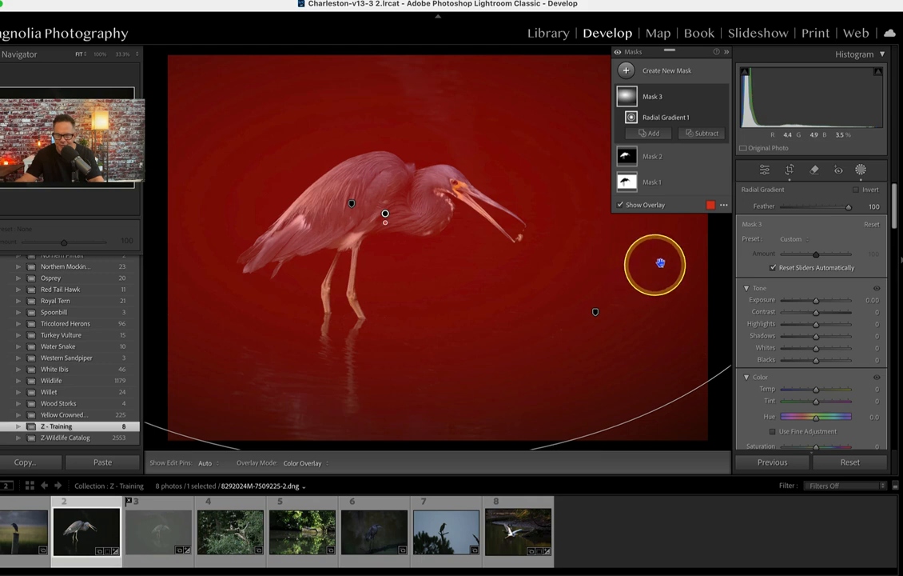
click(869, 193)
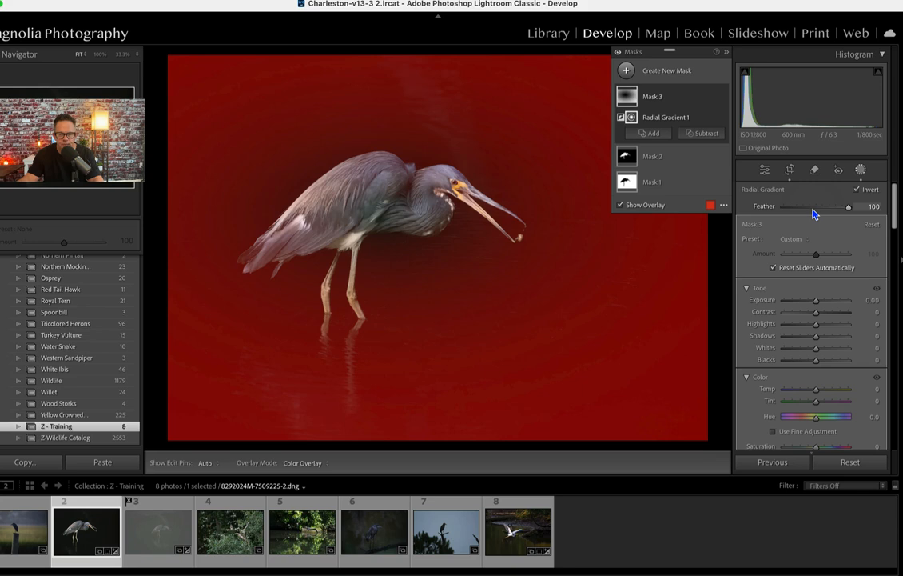
click(581, 272)
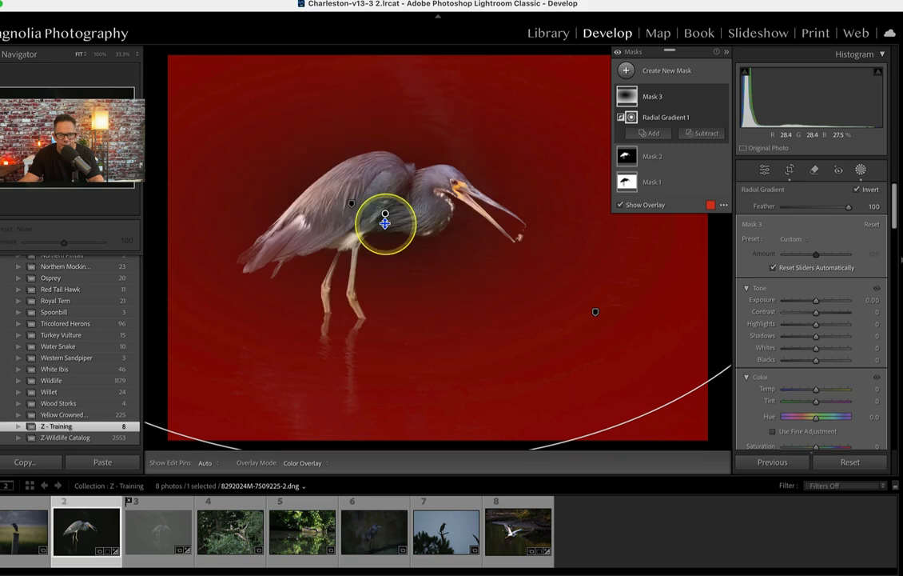
- Try a feather of 49 on the inverted radial mask, restore it to 100, and set the mask's exposure to -0.49
drag(385, 222, 380, 355)
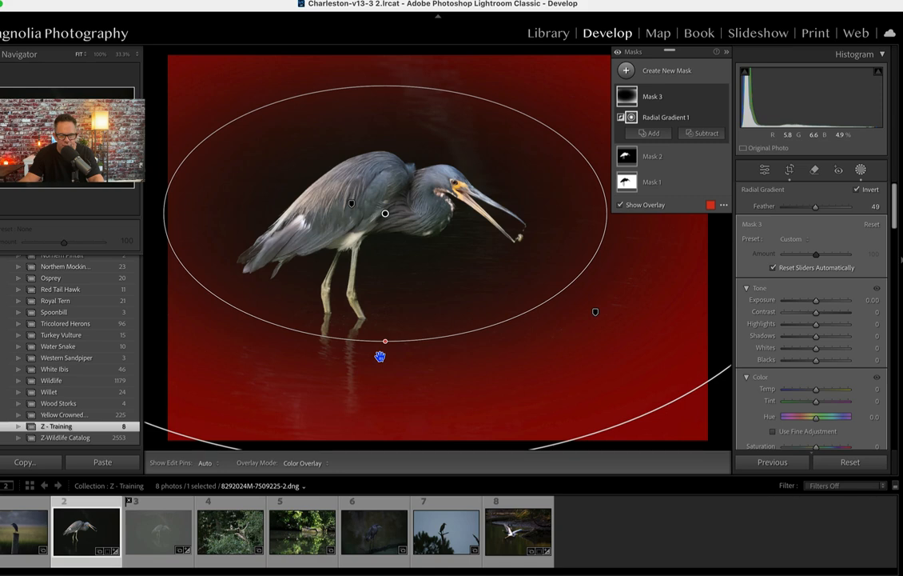
drag(381, 350, 383, 211)
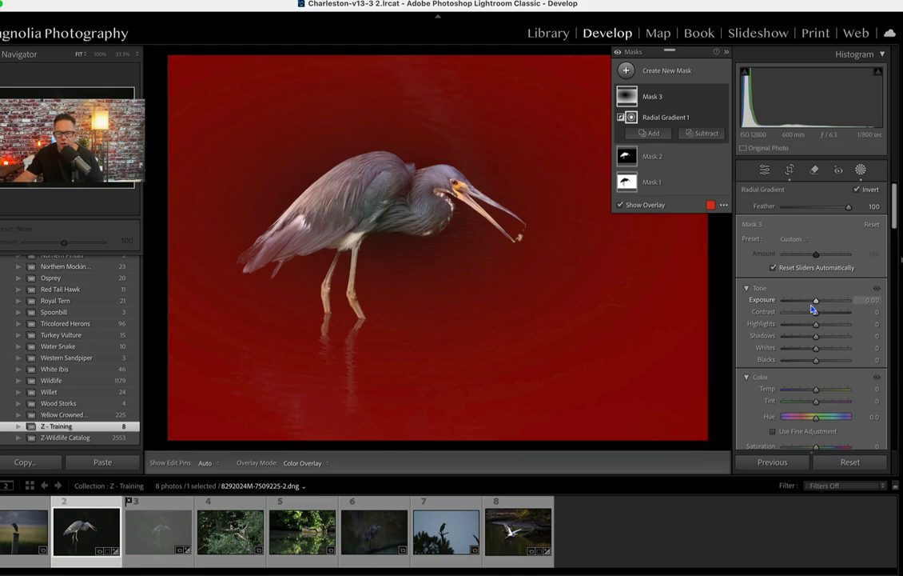
drag(812, 307, 811, 306)
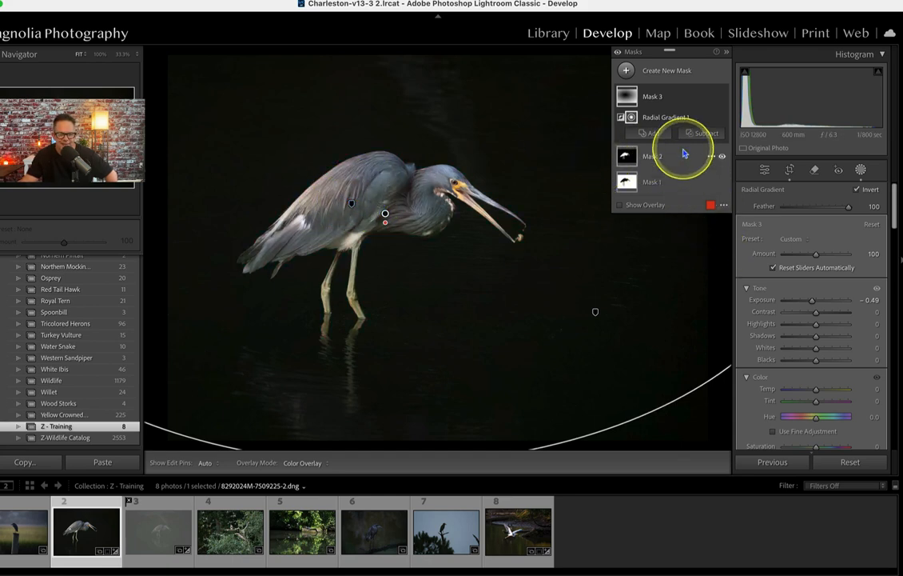
- Create a narrow radial gradient mask over the heron's back and wing, tilted to follow the slope of its body
click(626, 71)
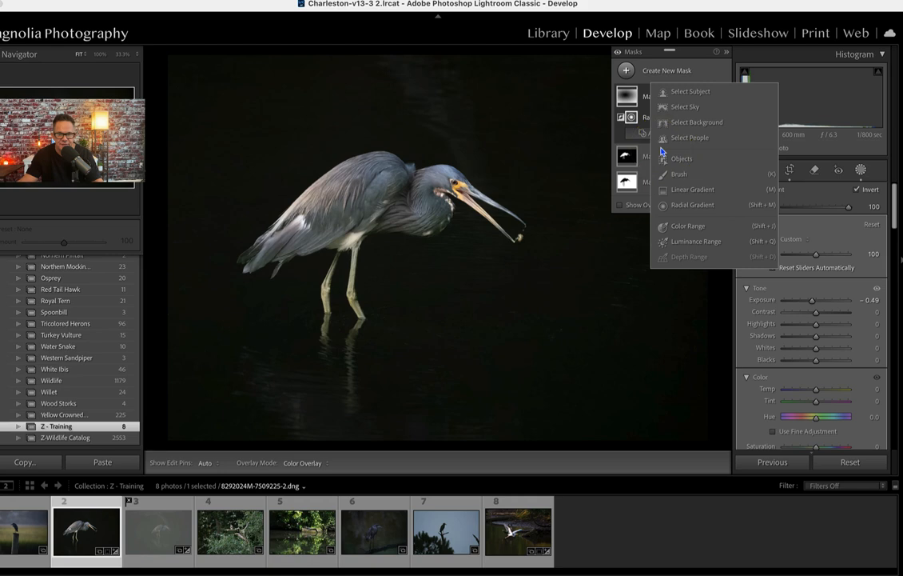
click(689, 207)
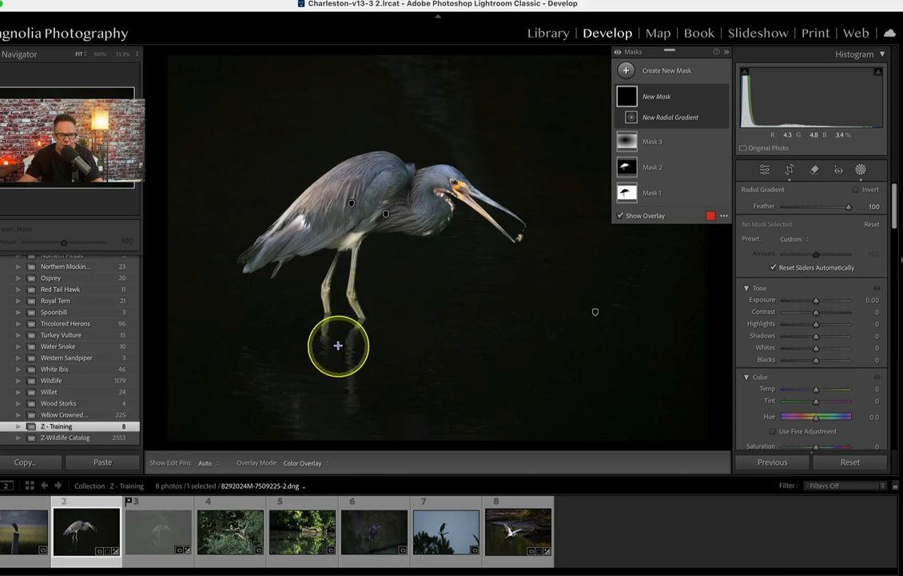
mouse_move(338, 345)
mouse_down()
mouse_move(428, 347)
mouse_move(464, 337)
mouse_move(470, 318)
mouse_move(462, 328)
mouse_move(462, 317)
mouse_move(471, 335)
mouse_move(462, 277)
mouse_move(476, 365)
mouse_move(462, 297)
mouse_move(448, 280)
mouse_up()
drag(382, 330, 377, 186)
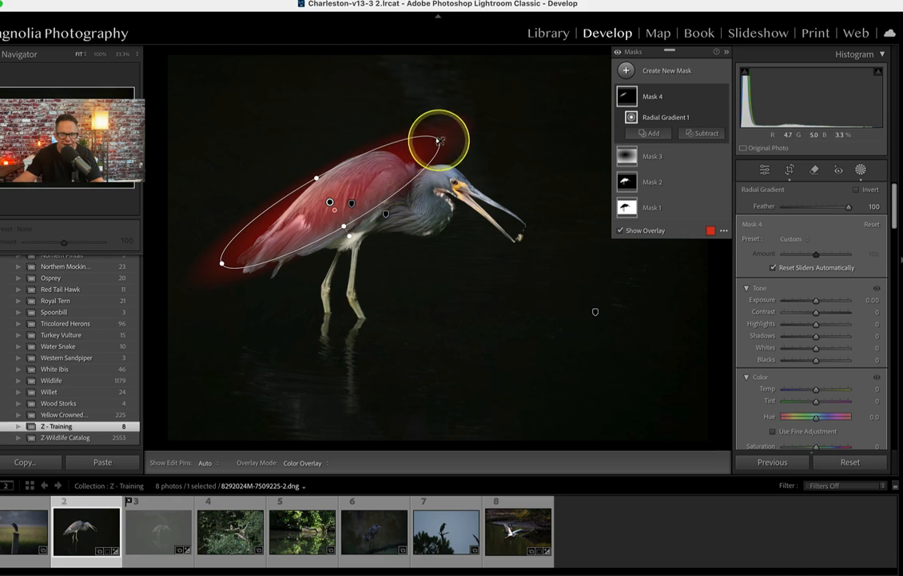
drag(448, 141, 447, 125)
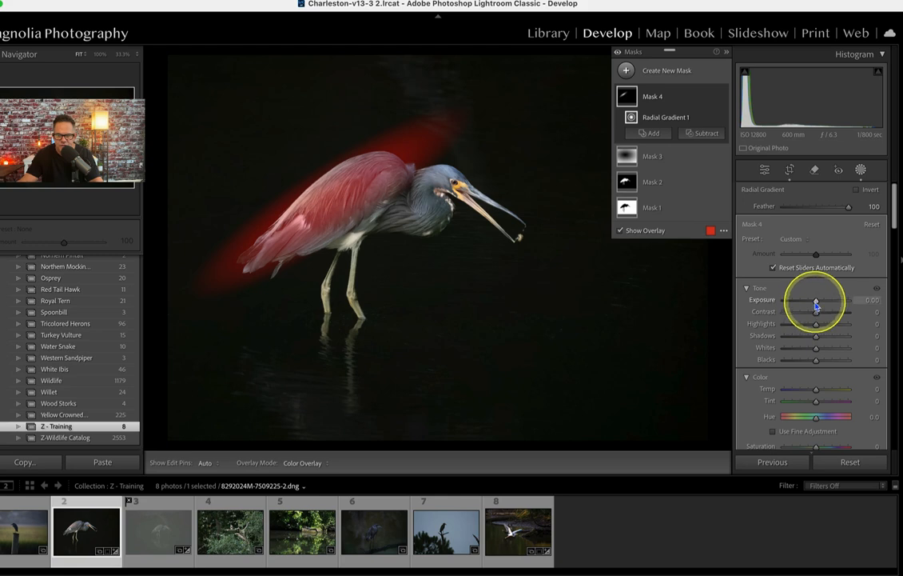
- Set the back highlight mask's exposure to 0.41 and its temperature to 25
drag(816, 303, 819, 307)
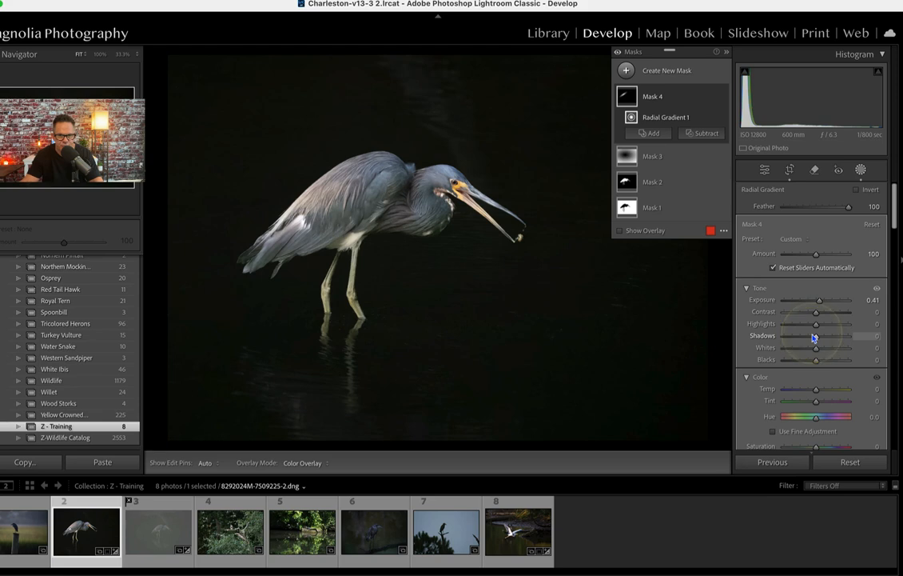
drag(820, 390, 822, 391)
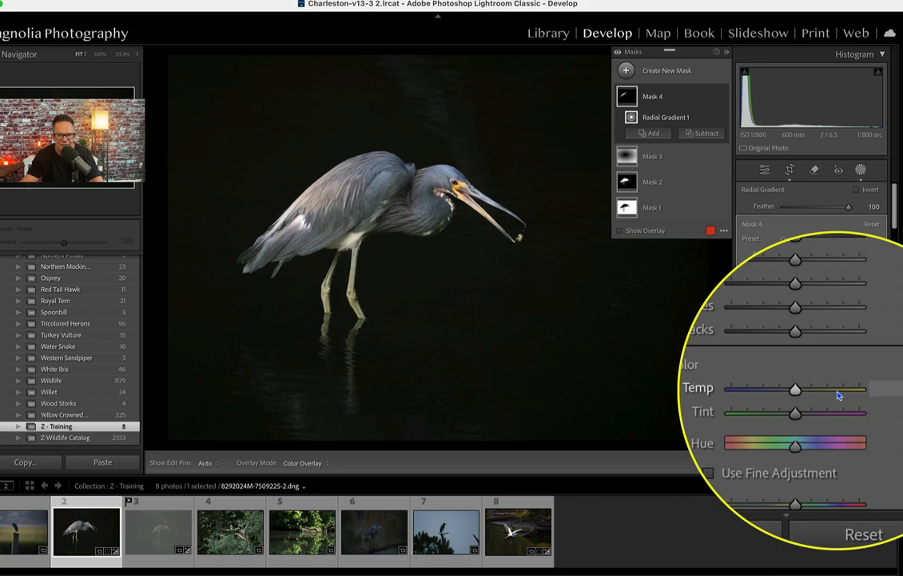
drag(817, 390, 828, 392)
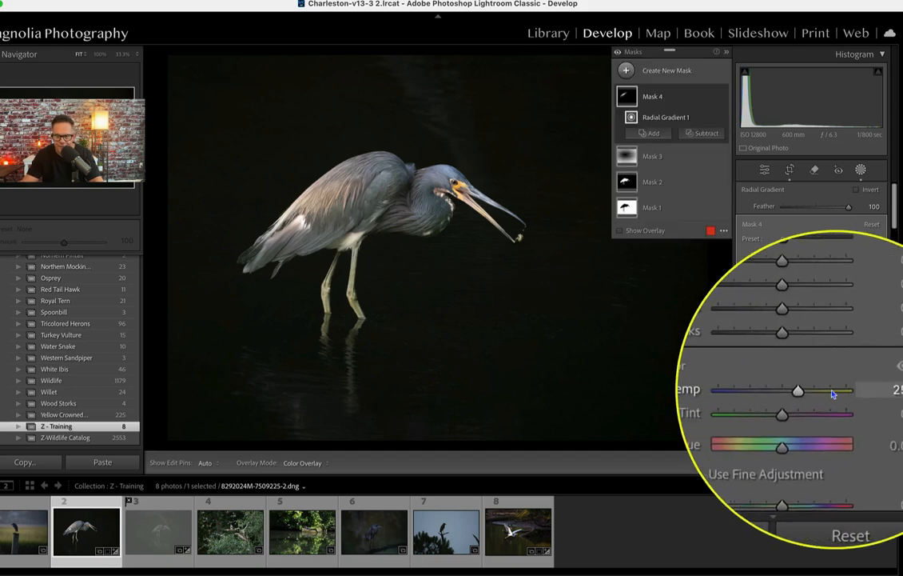